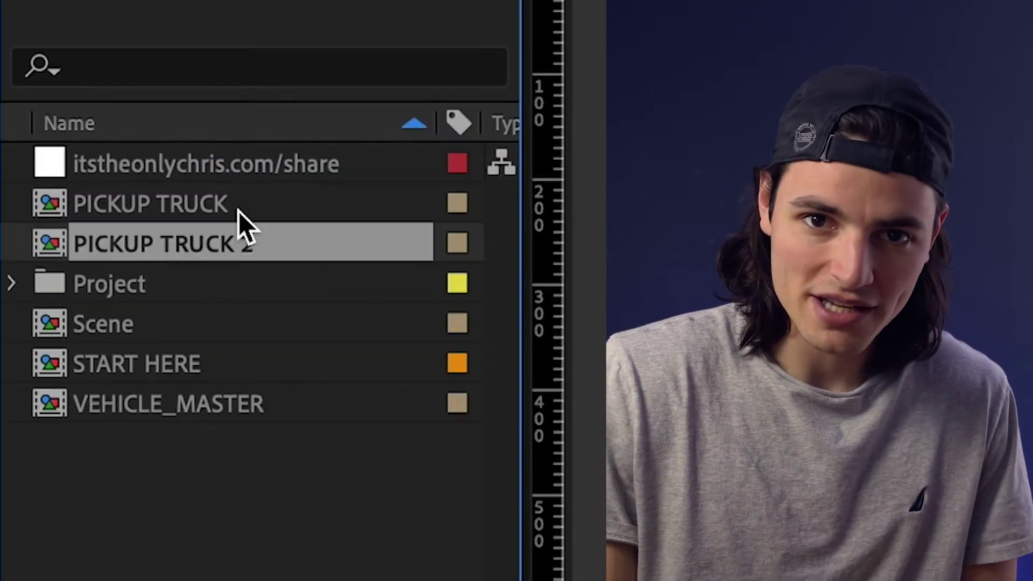
# Rename the PICKUP TRUCK 2 composition to 'Normal Car'
pyautogui.press('Return')
pyautogui.write('Normal Car')
pyautogui.press('Return')
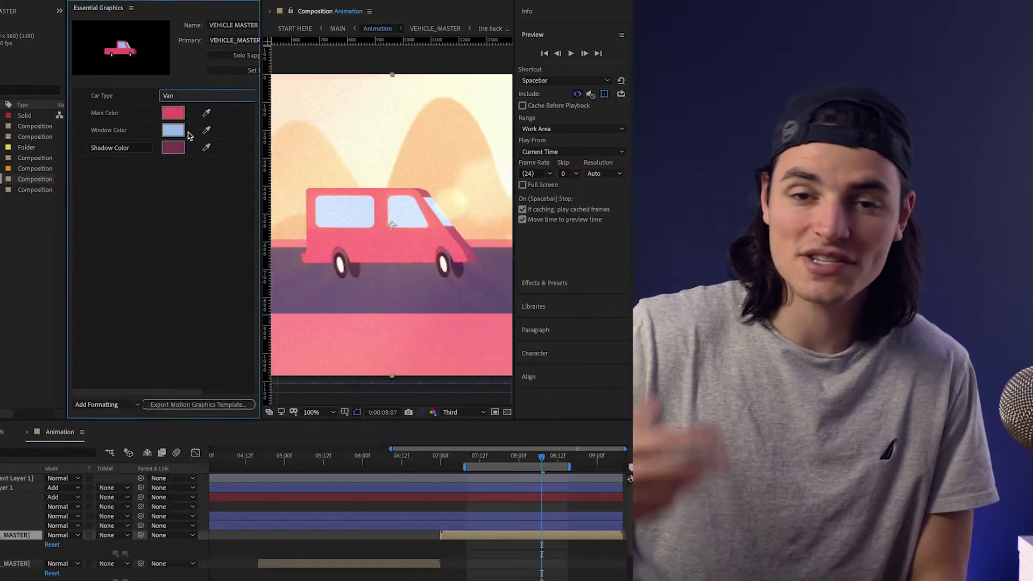
# Set the car type to Pickup and view the whole three-car Animation composition
pyautogui.click(180, 95)
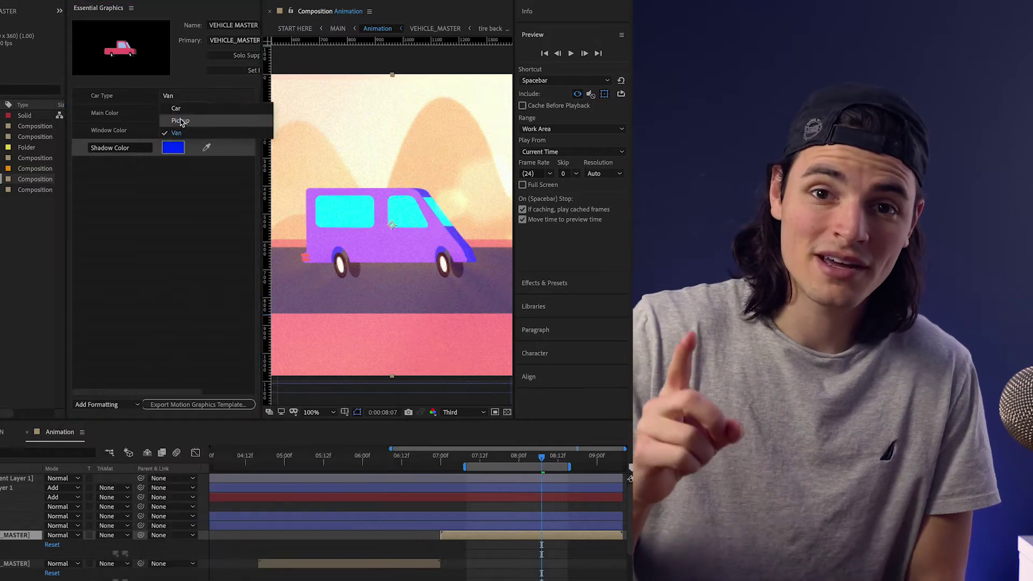
pyautogui.click(181, 122)
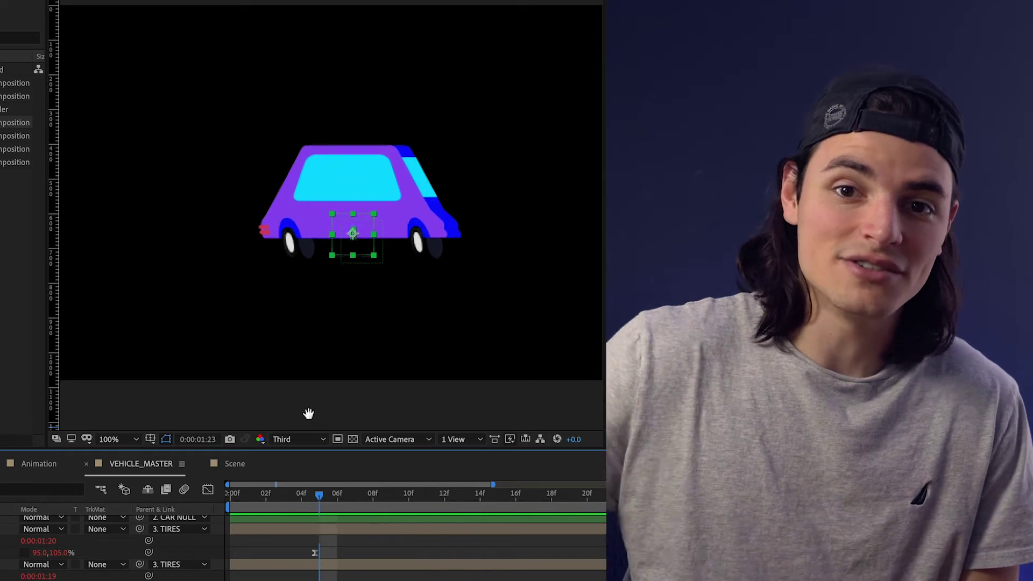
pyautogui.click(75, 463)
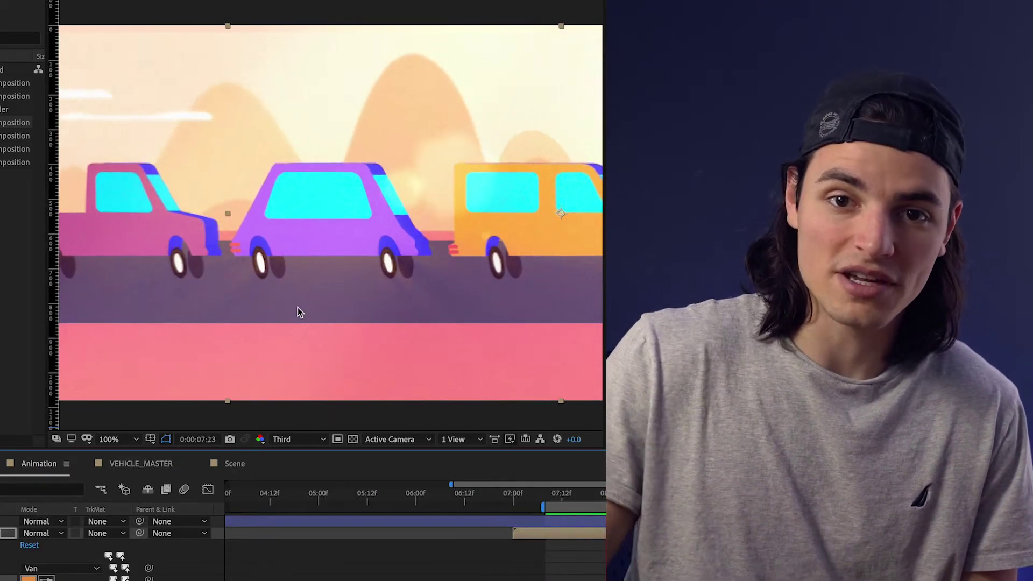
pyautogui.press(',')
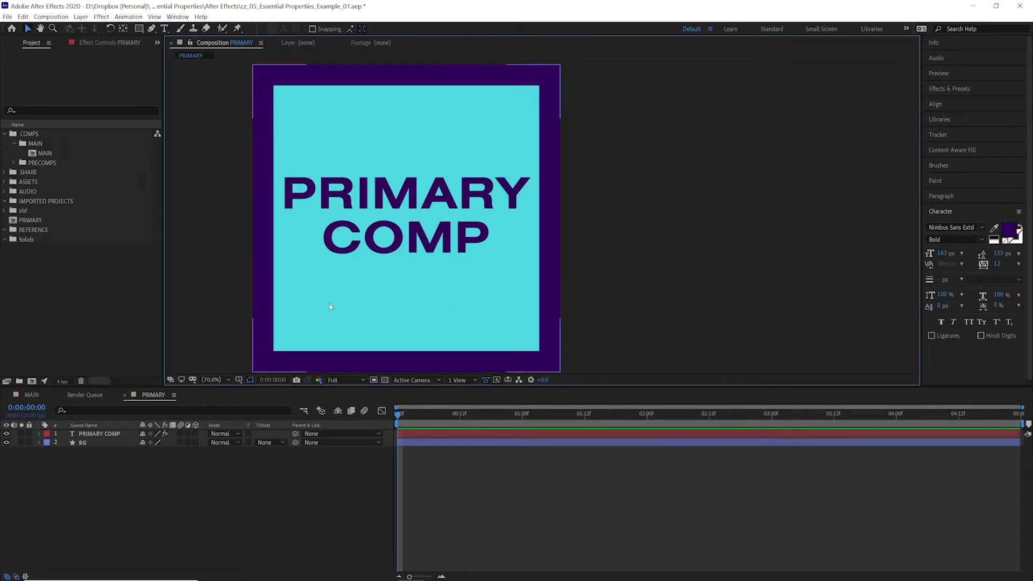
# Add PRIMARY to MAIN at 63% scale and place a duplicate layer to its right
pyautogui.click(121, 437)
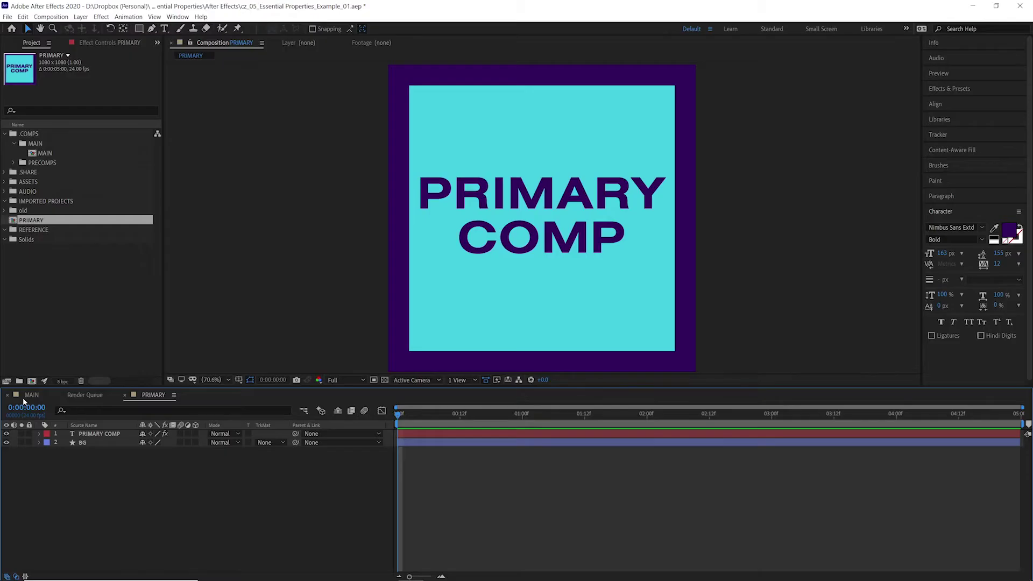
pyautogui.click(28, 396)
pyautogui.moveTo(67, 223); pyautogui.dragTo(98, 437)
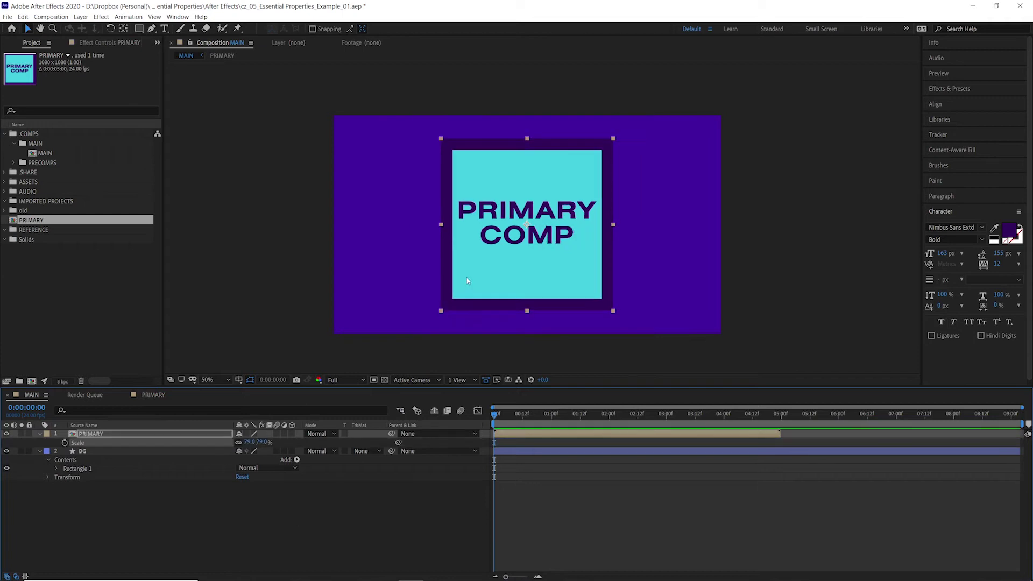
pyautogui.moveTo(527, 270); pyautogui.dragTo(431, 270)
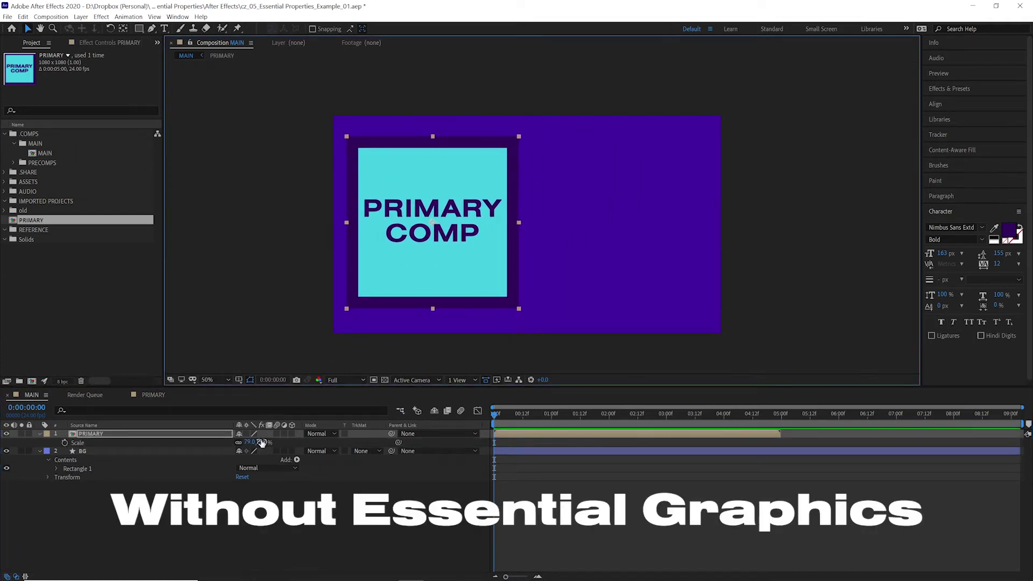
pyautogui.moveTo(262, 442); pyautogui.dragTo(253, 442)
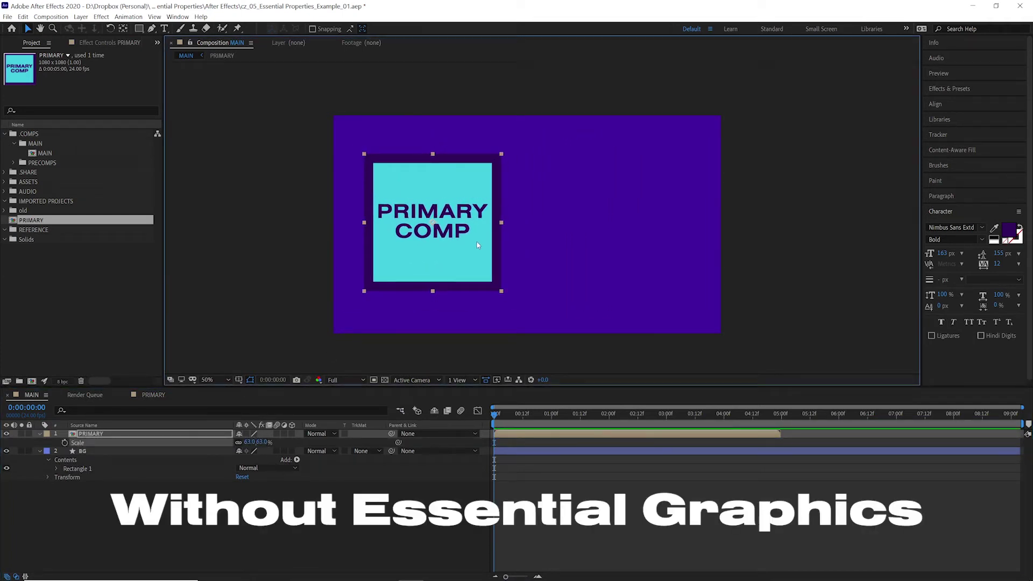
pyautogui.hotkey('ctrl', 'd')
pyautogui.moveTo(477, 248); pyautogui.dragTo(644, 250)
# Duplicate the PRIMARY composition and rename the copy 'PRIMARY - yellow'
pyautogui.click(57, 221)
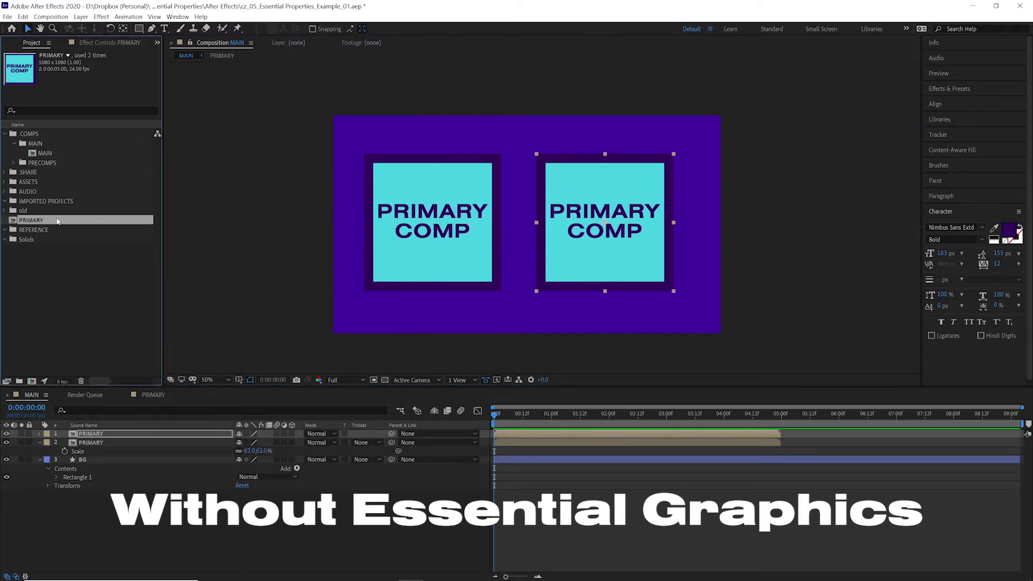
pyautogui.hotkey('ctrl', 'd')
pyautogui.doubleClick(55, 230)
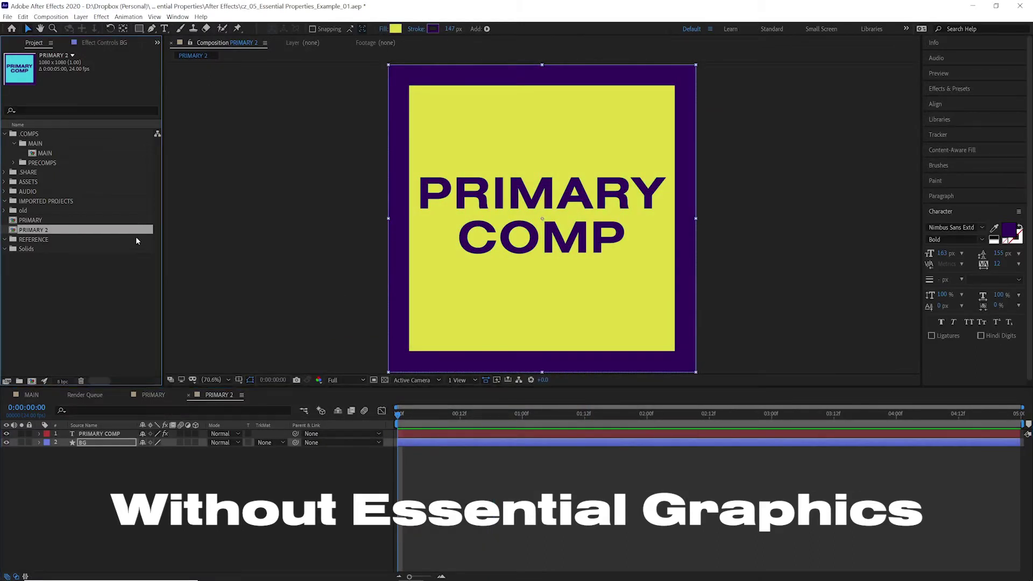
pyautogui.press('Return')
pyautogui.press('Right')
pyautogui.press('BackSpace')
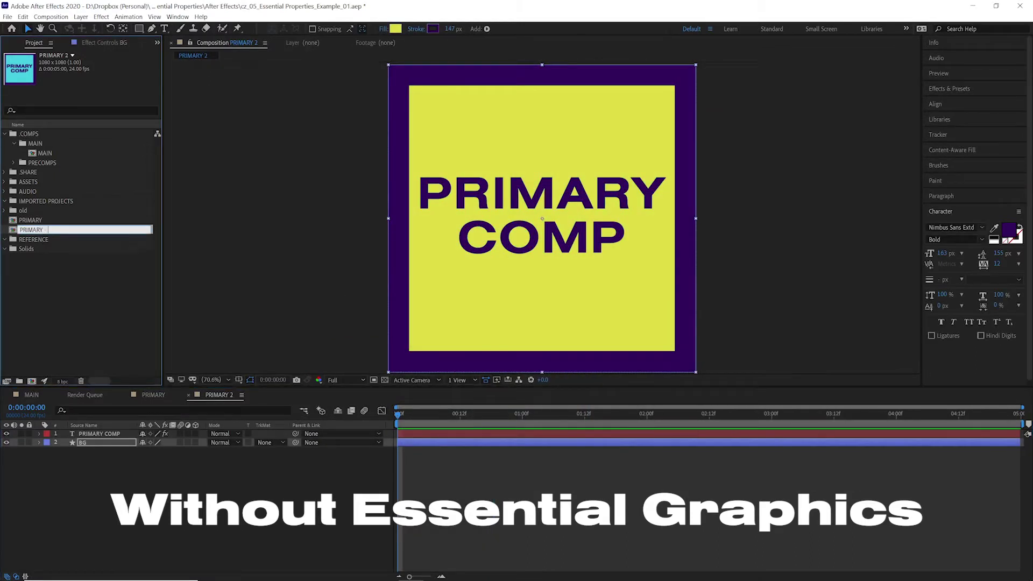
pyautogui.write('- yellow')
pyautogui.press('Return')
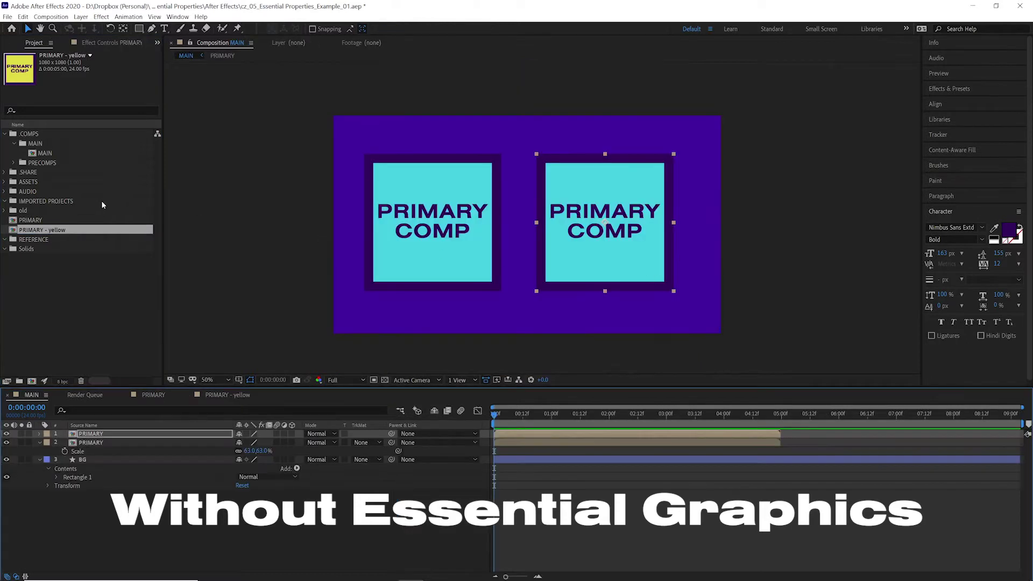
# Replace the right-hand layer in MAIN with the PRIMARY - yellow comp
pyautogui.moveTo(47, 232); pyautogui.dragTo(119, 433)
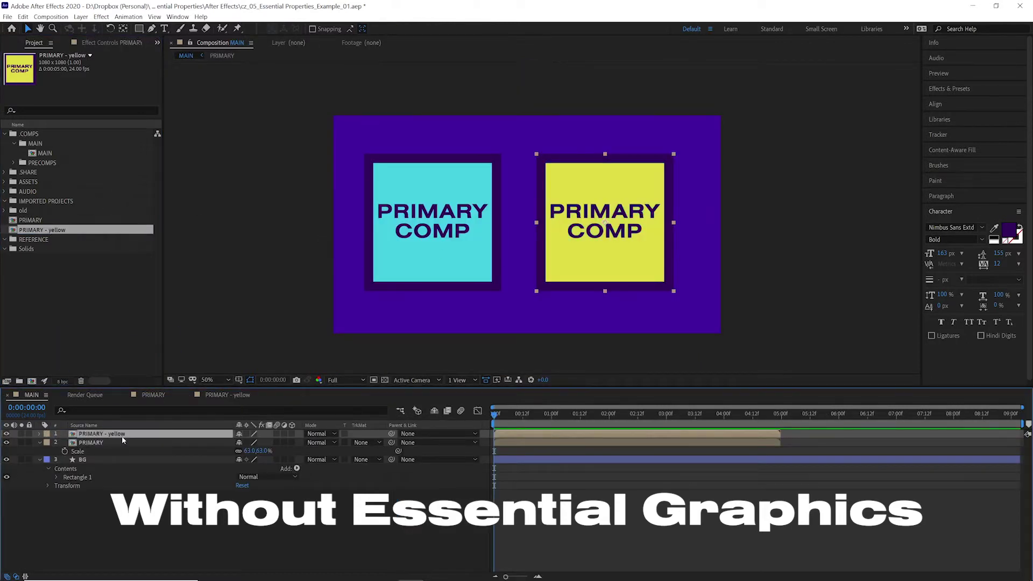
pyautogui.click(311, 442)
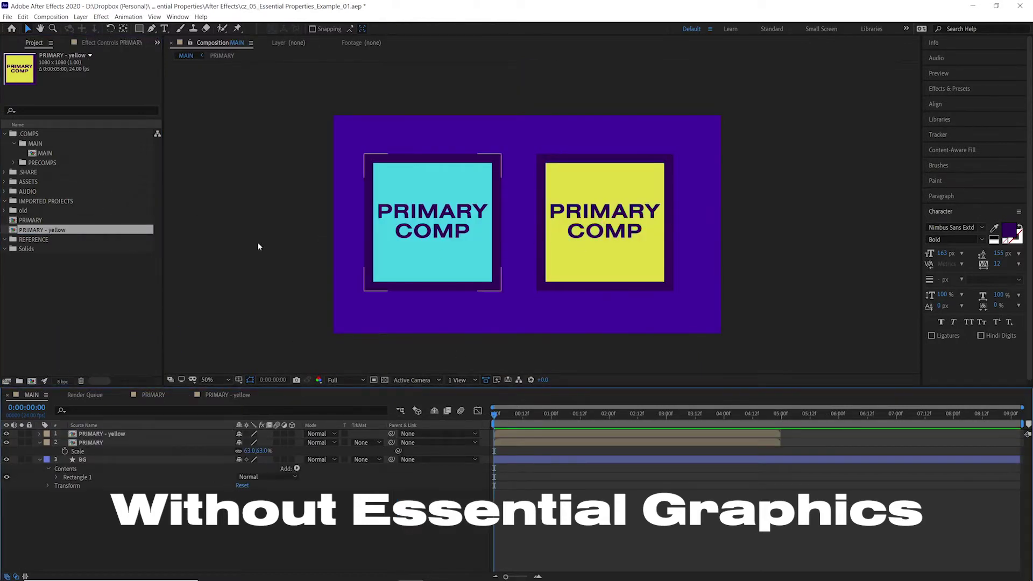
pyautogui.click(186, 433)
pyautogui.press('F2')
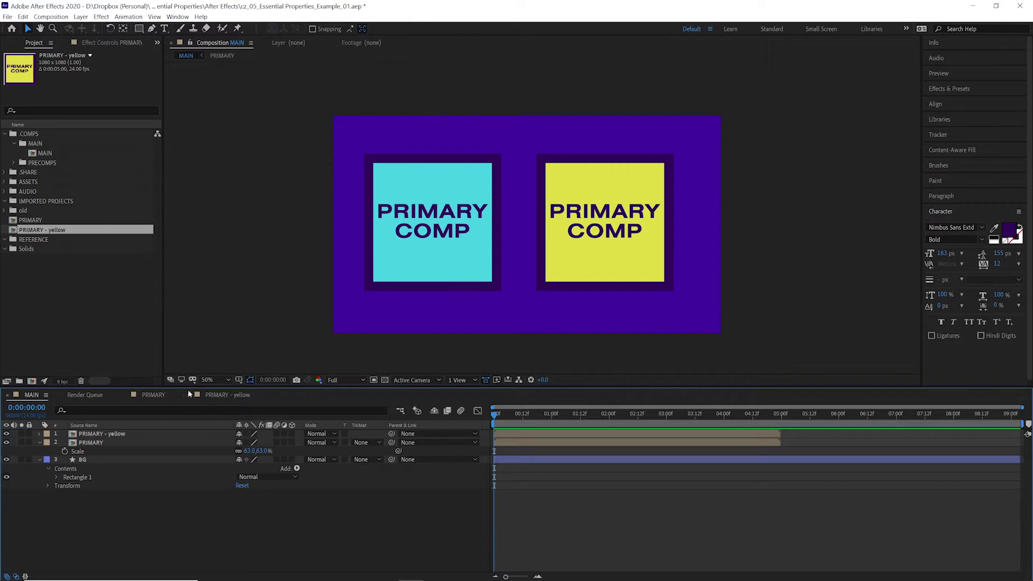
pyautogui.click(156, 395)
# Set the BG border stroke width to 203 px and delete the PRIMARY - yellow comp
pyautogui.click(86, 442)
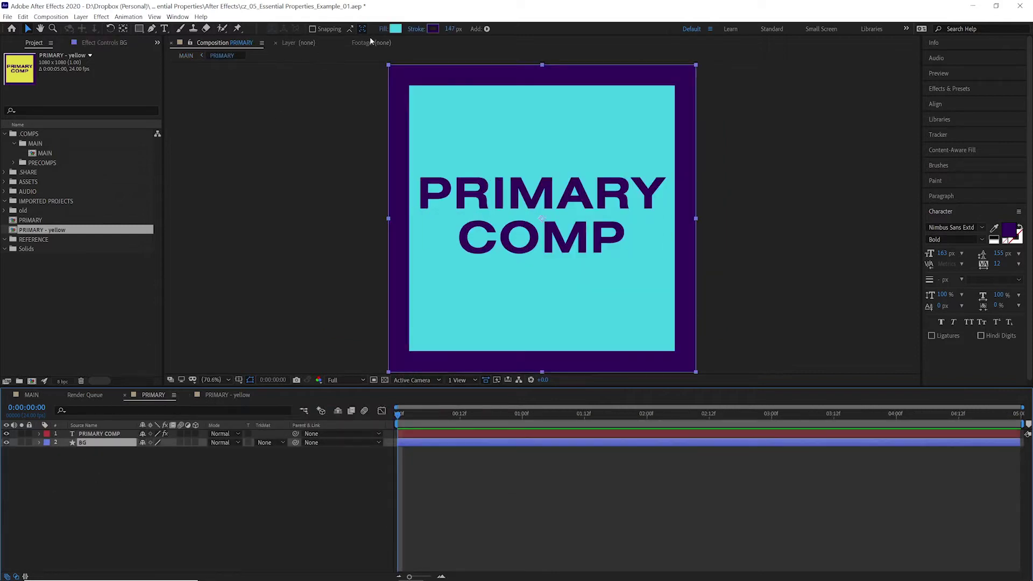
pyautogui.moveTo(448, 29); pyautogui.dragTo(466, 29)
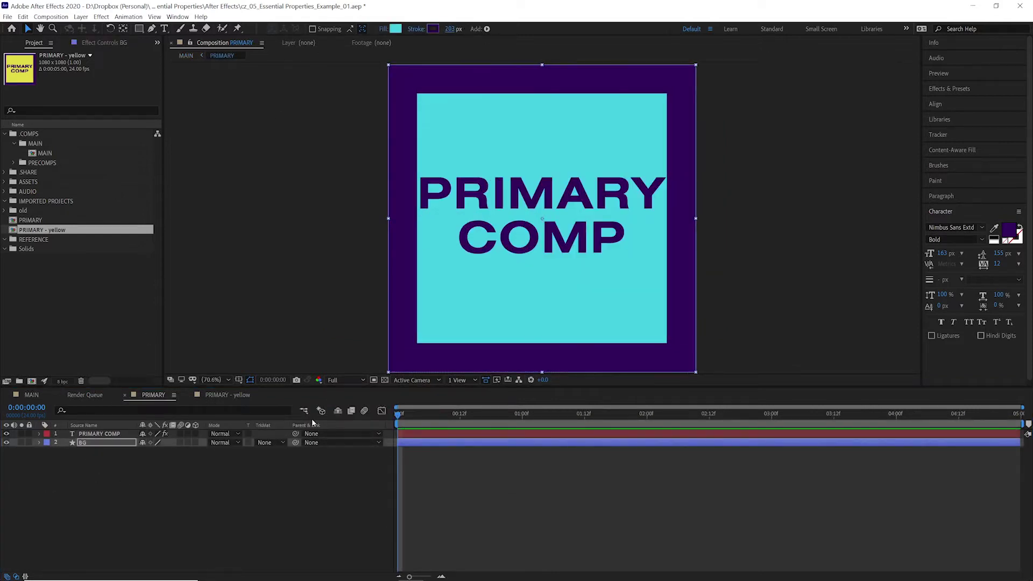
pyautogui.click(209, 394)
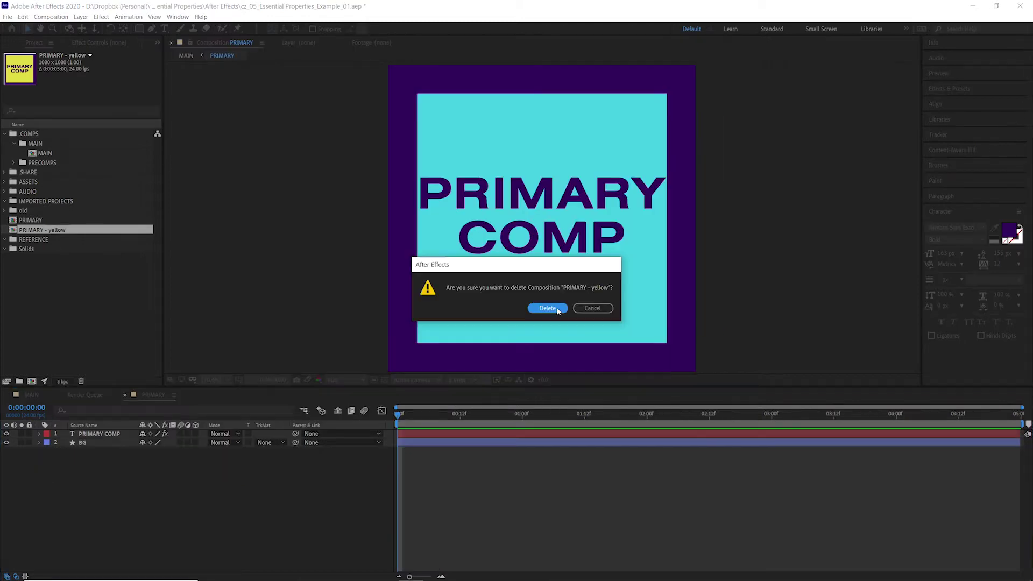
pyautogui.click(558, 311)
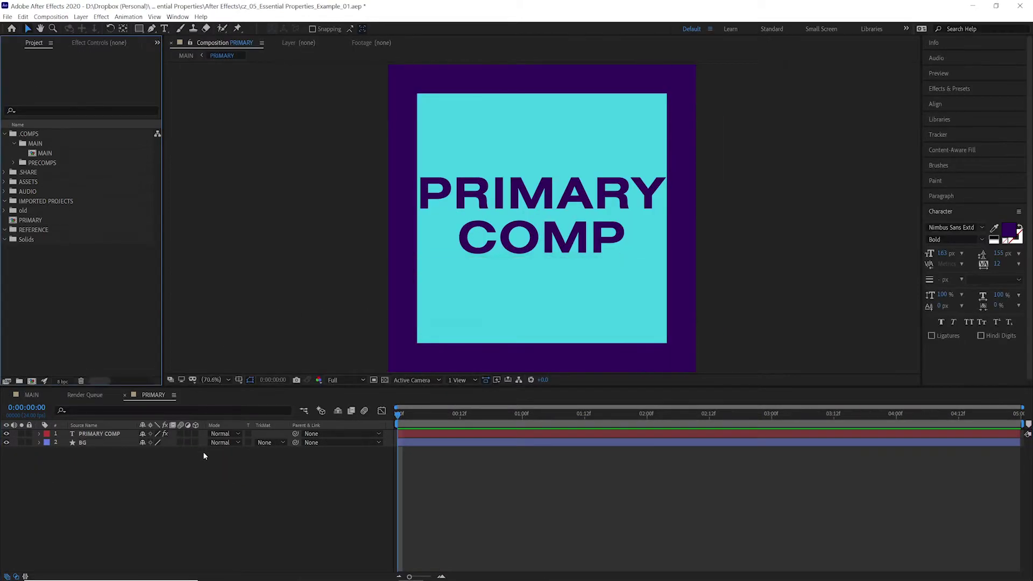
pyautogui.click(114, 435)
# Open Essential Graphics with PRIMARY as the comp and name the template 'PRIMARY COMP'
pyautogui.click(179, 17)
pyautogui.click(258, 128)
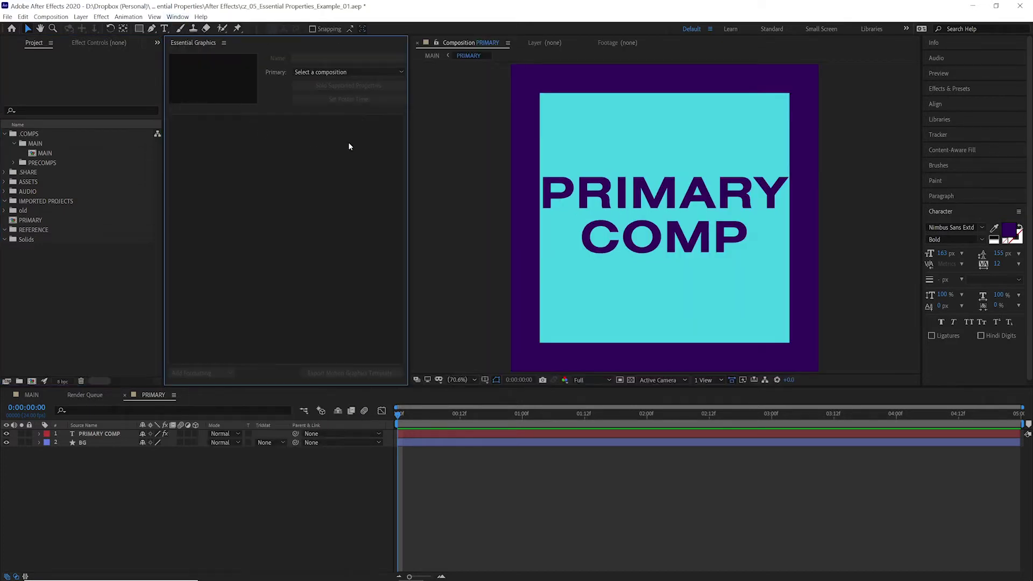
pyautogui.click(315, 72)
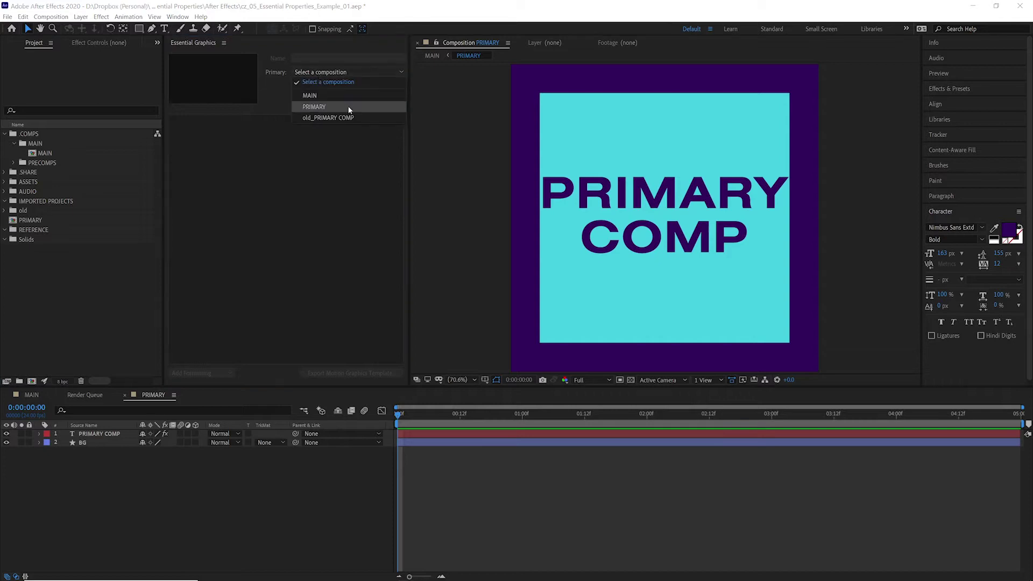
pyautogui.click(349, 107)
pyautogui.click(329, 57)
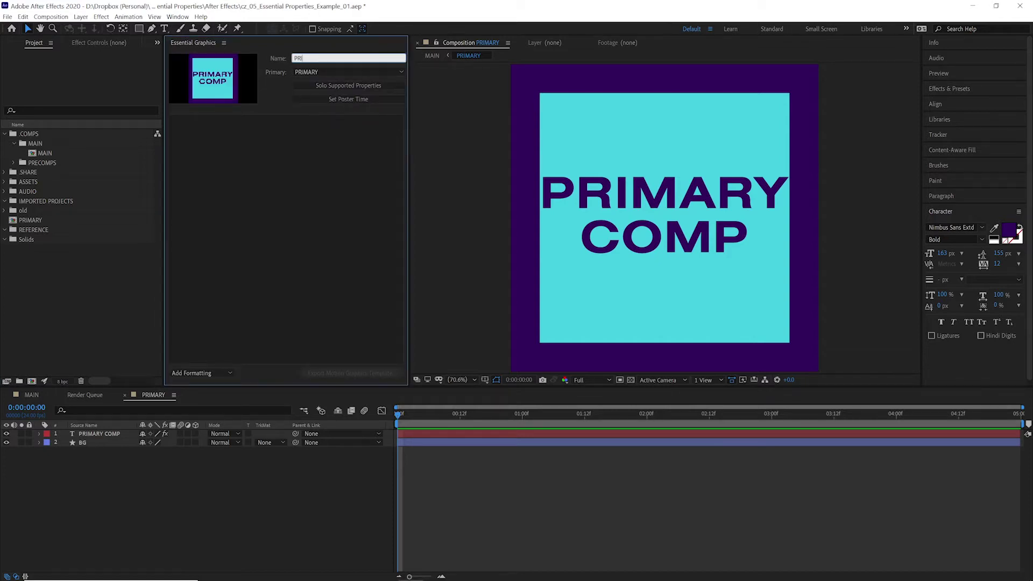
pyautogui.write('PRIMARY COMP')
pyautogui.click(92, 433)
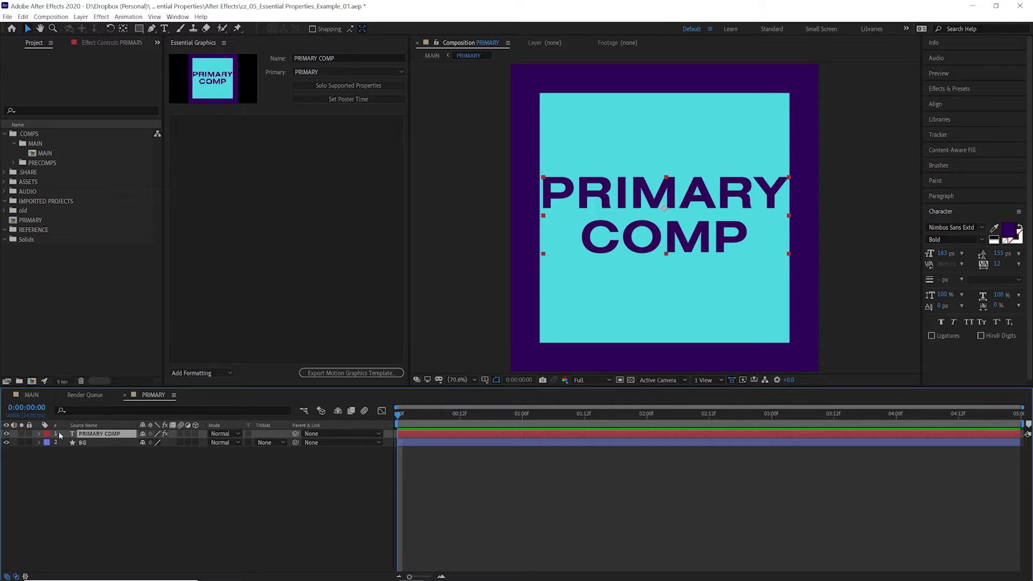
# Add the BG layer's Fill 1 Color to Essential Graphics and name it 'BG Color'
pyautogui.click(39, 434)
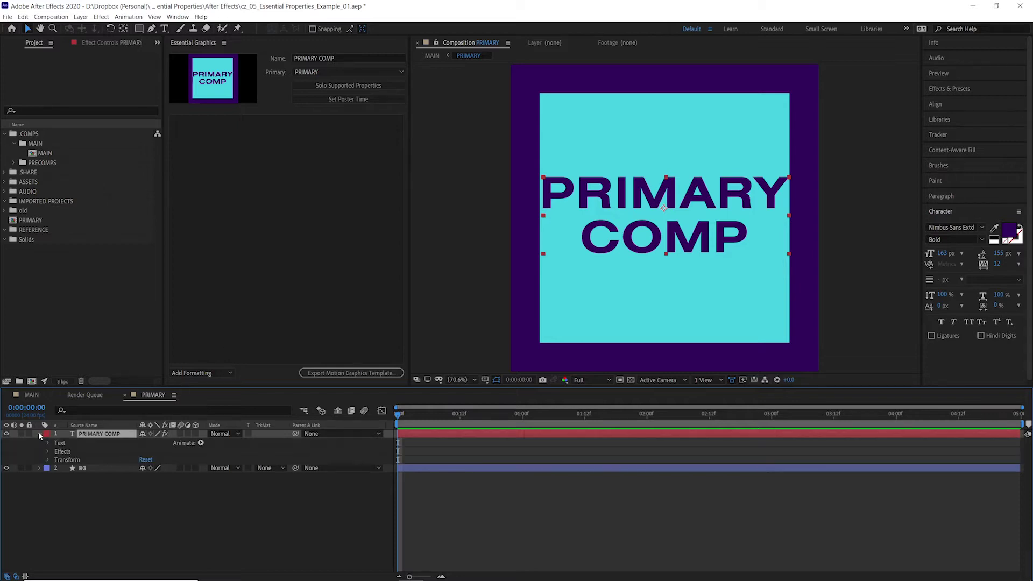
pyautogui.click(40, 434)
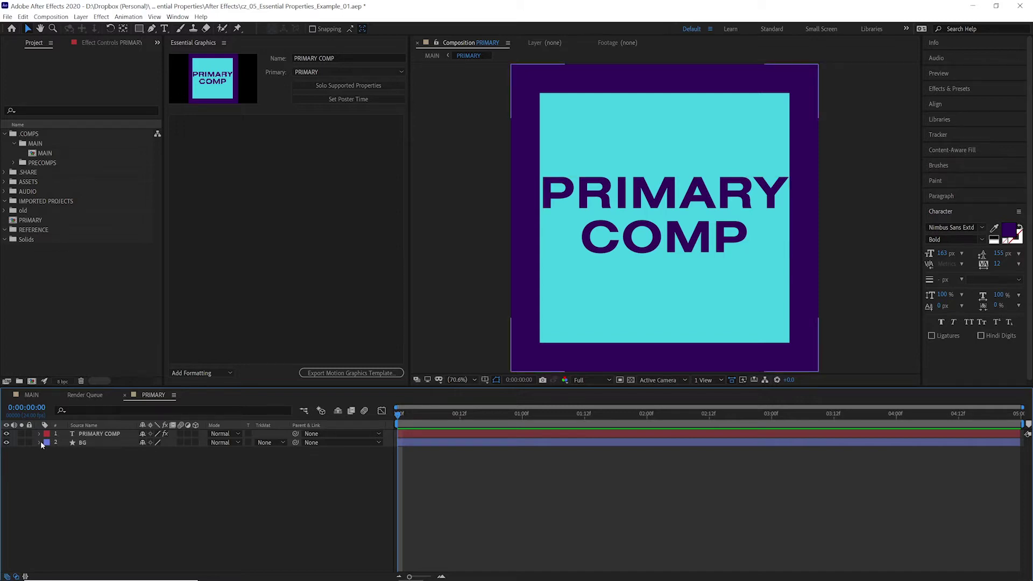
pyautogui.click(99, 445)
pyautogui.hotkey('ctrl', 'f')
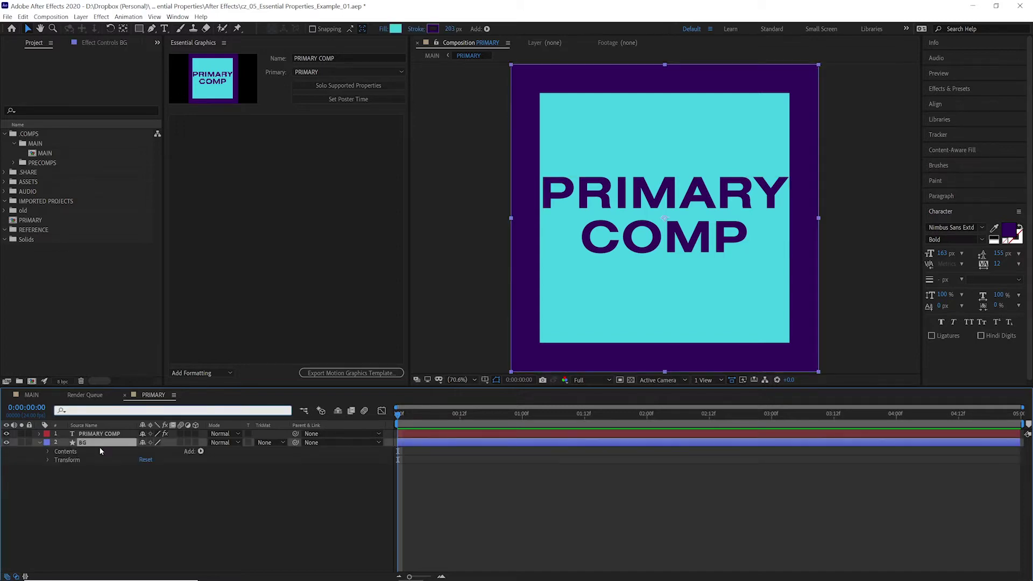
pyautogui.write('color')
pyautogui.click(99, 494)
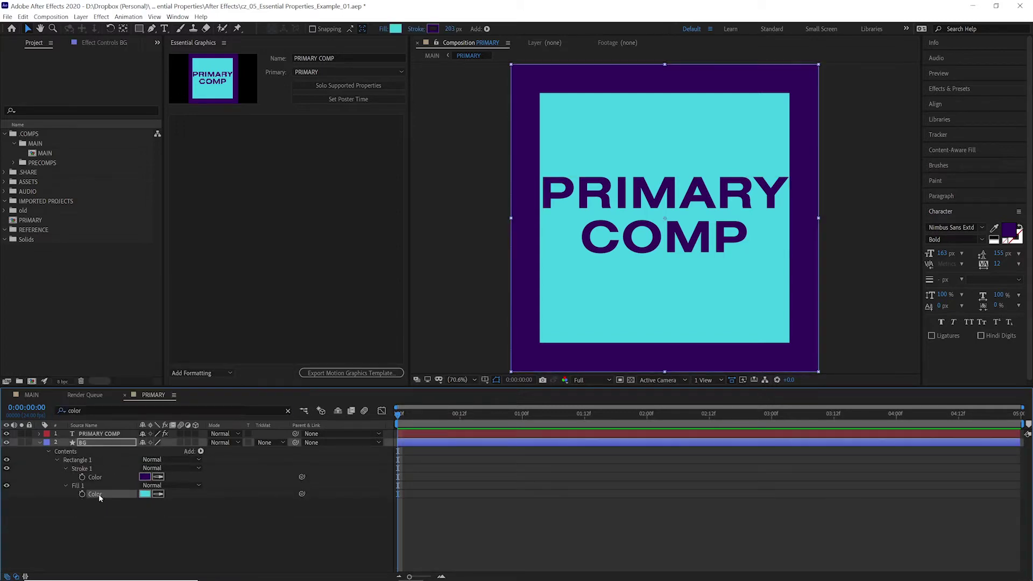
pyautogui.rightClick(147, 493)
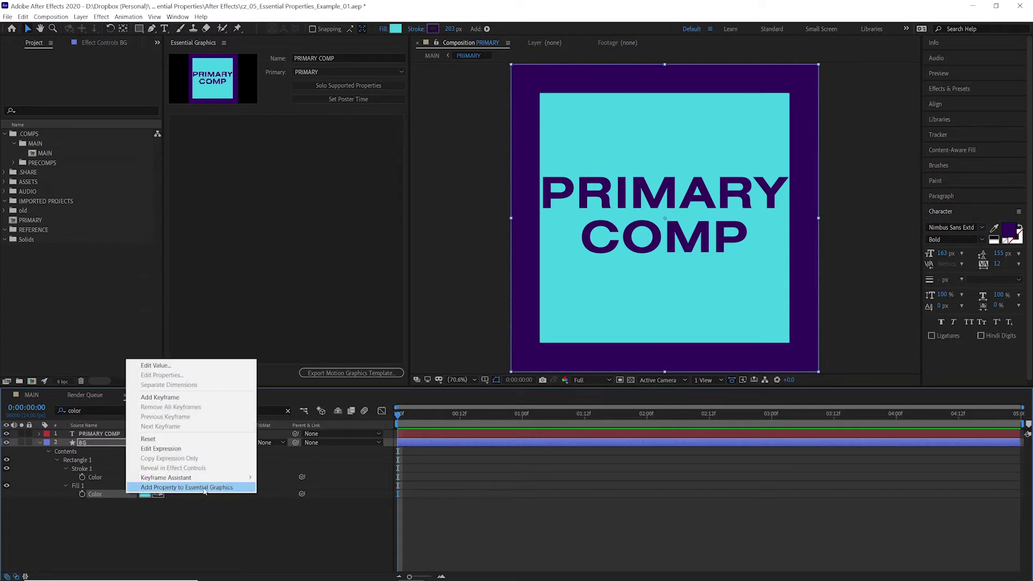
pyautogui.click(243, 488)
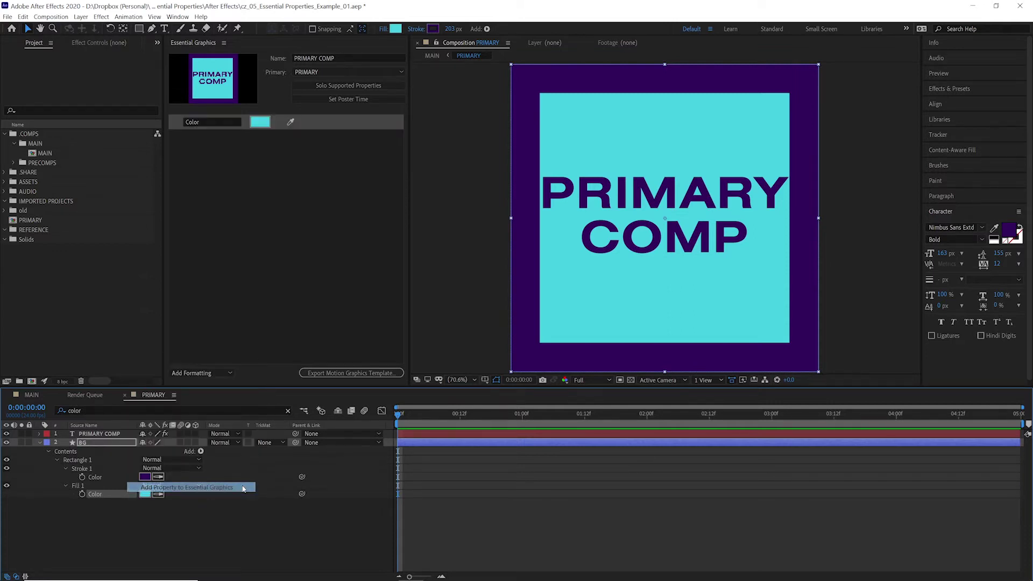
pyautogui.click(202, 122)
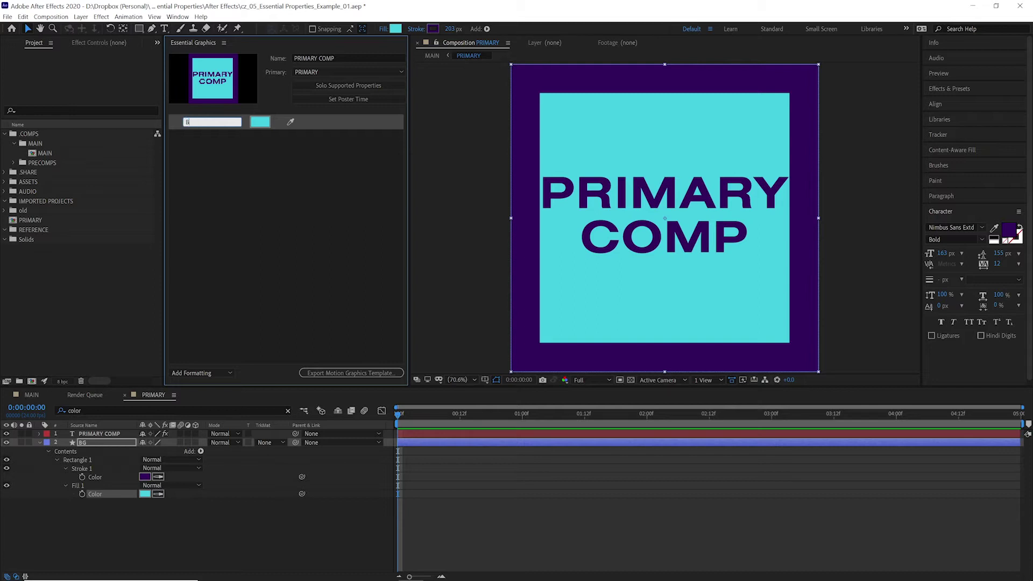
pyautogui.write('BG Color')
pyautogui.click(237, 177)
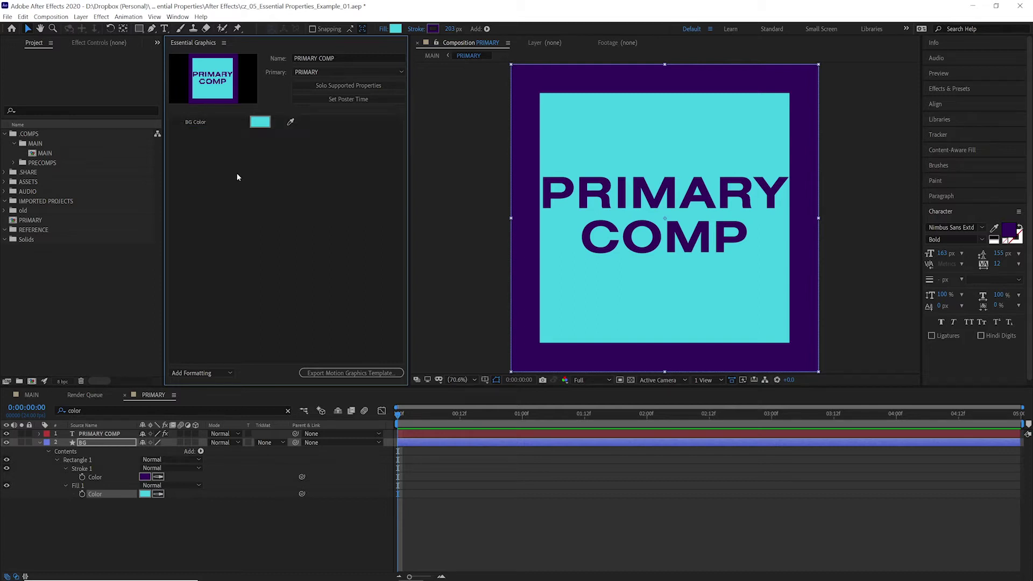
# Override the MAIN PRIMARY instance's BG Color from cyan to yellow (E0DB43)
pyautogui.click(24, 394)
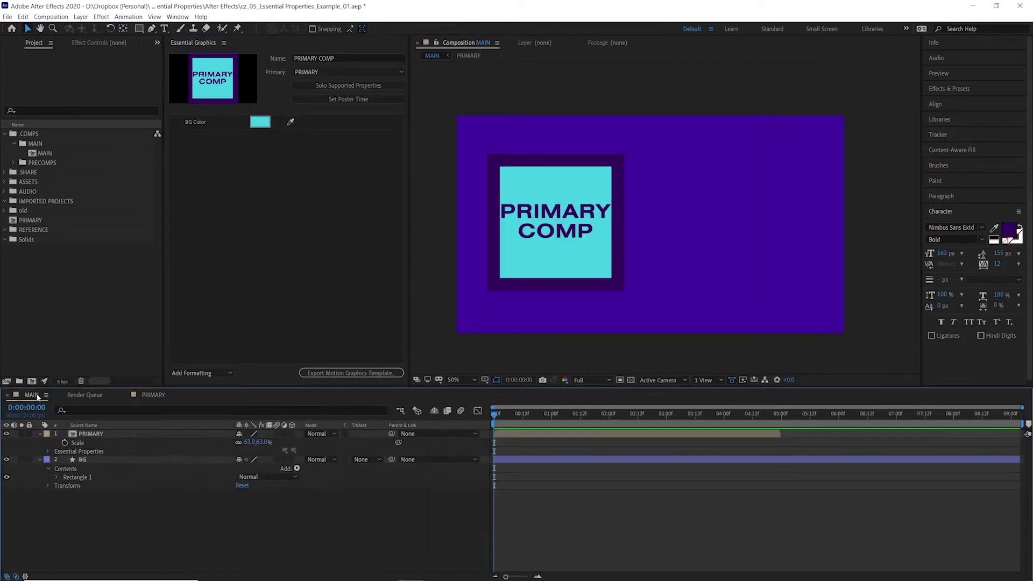
pyautogui.click(102, 433)
pyautogui.click(104, 452)
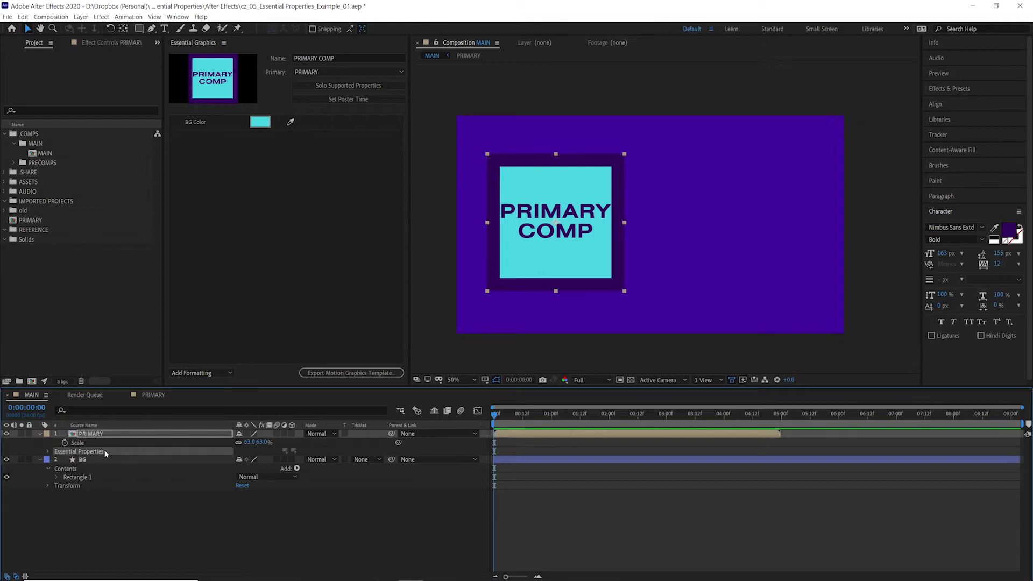
pyautogui.click(48, 452)
pyautogui.click(74, 460)
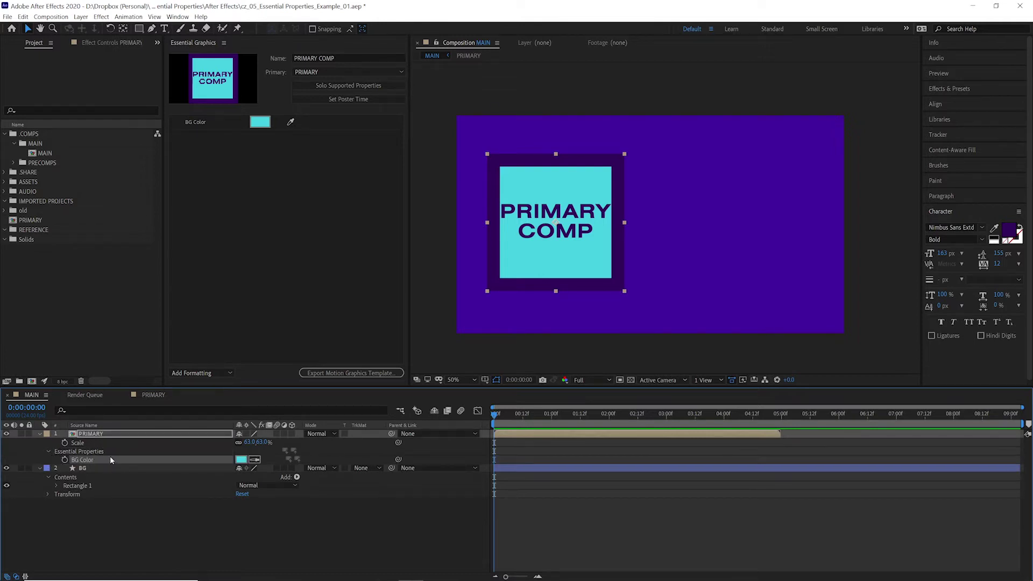
pyautogui.click(242, 460)
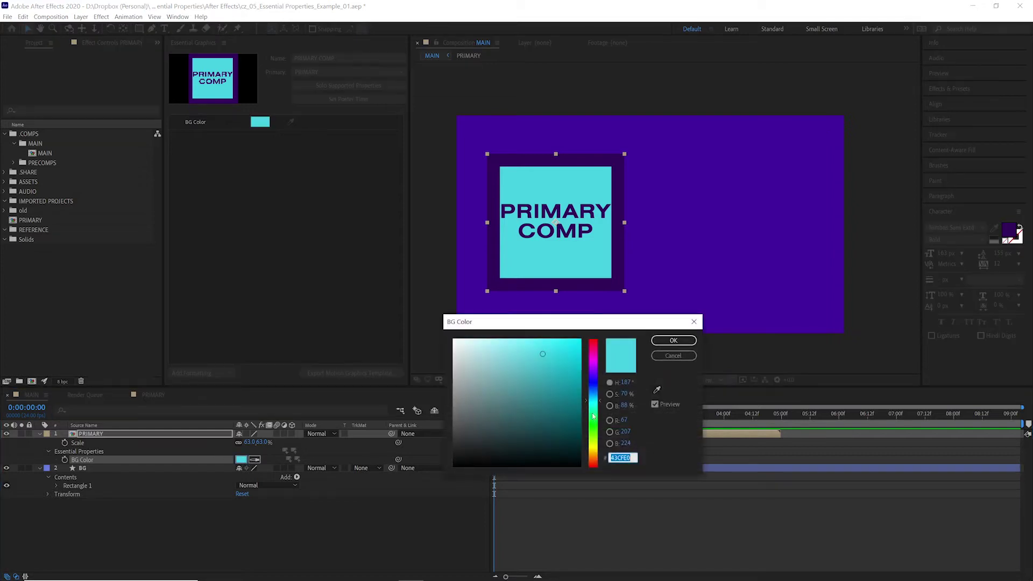
pyautogui.moveTo(593, 416); pyautogui.dragTo(597, 450)
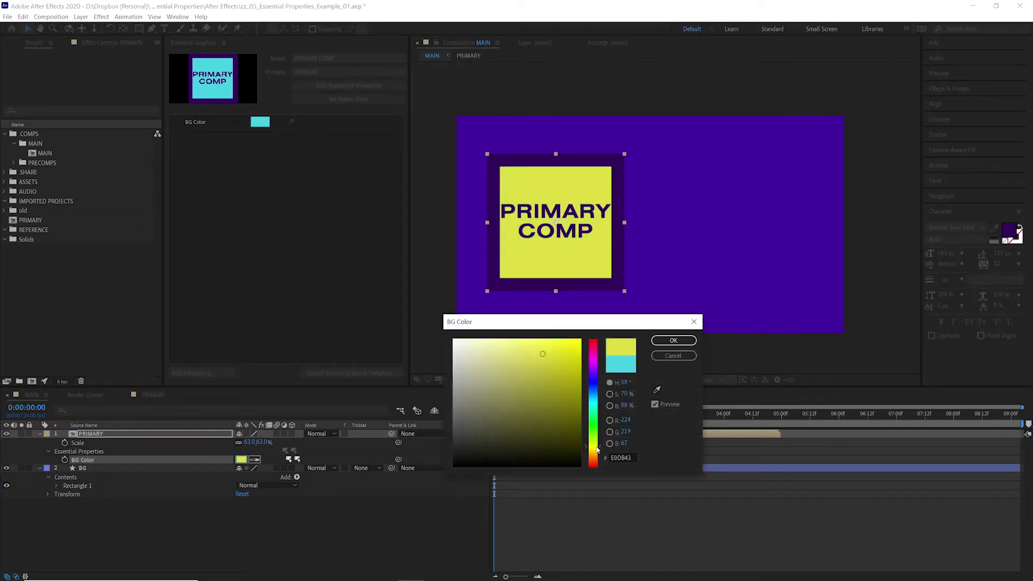
pyautogui.click(666, 342)
pyautogui.click(143, 395)
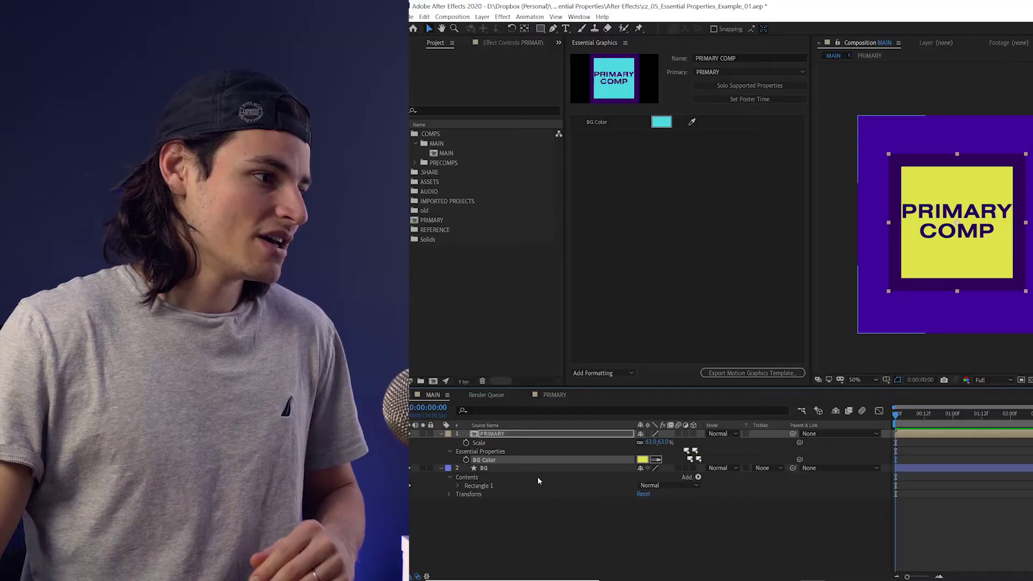
# Select the instance's Essential Properties group and its BG Color override
pyautogui.click(472, 452)
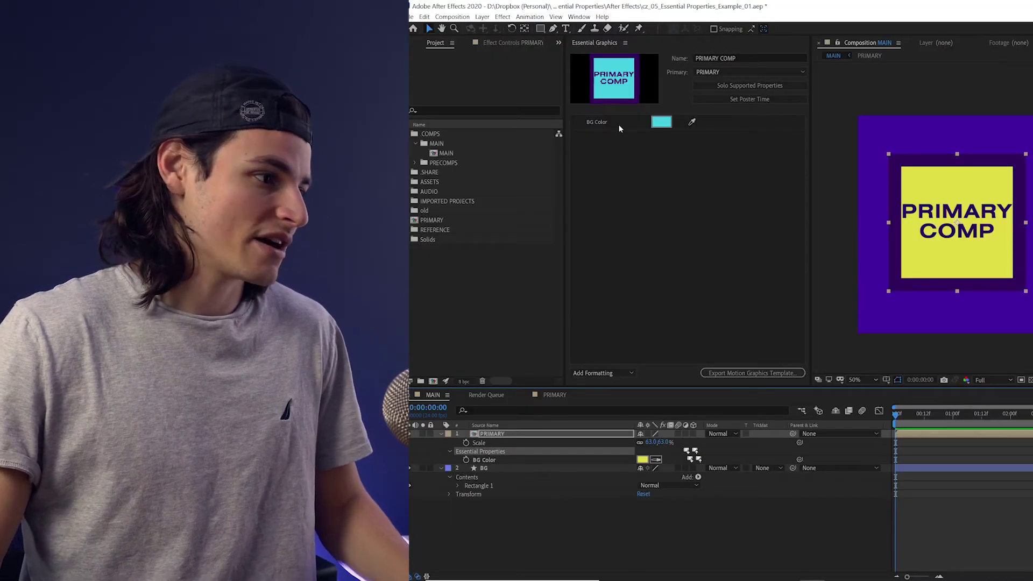
pyautogui.click(492, 461)
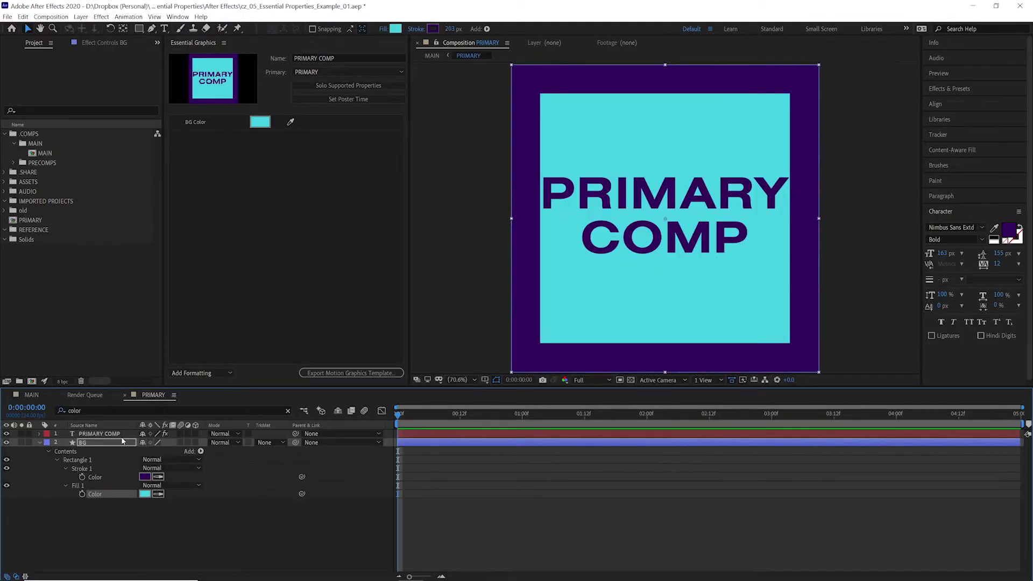
# Add Stroke 1 Color and Source Text to Essential Graphics, naming the text property 'Text'
pyautogui.rightClick(100, 478)
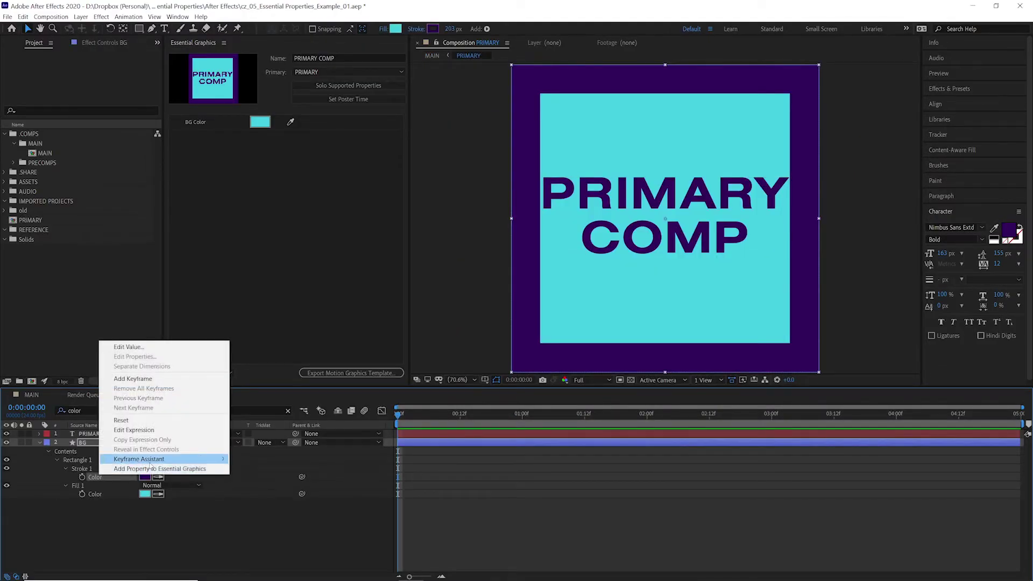
pyautogui.click(208, 470)
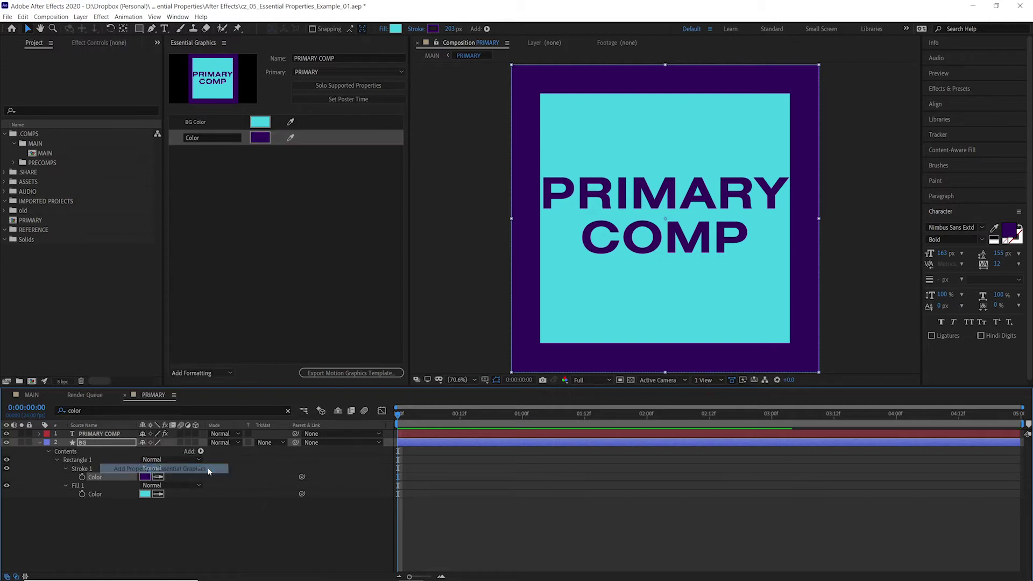
pyautogui.click(119, 434)
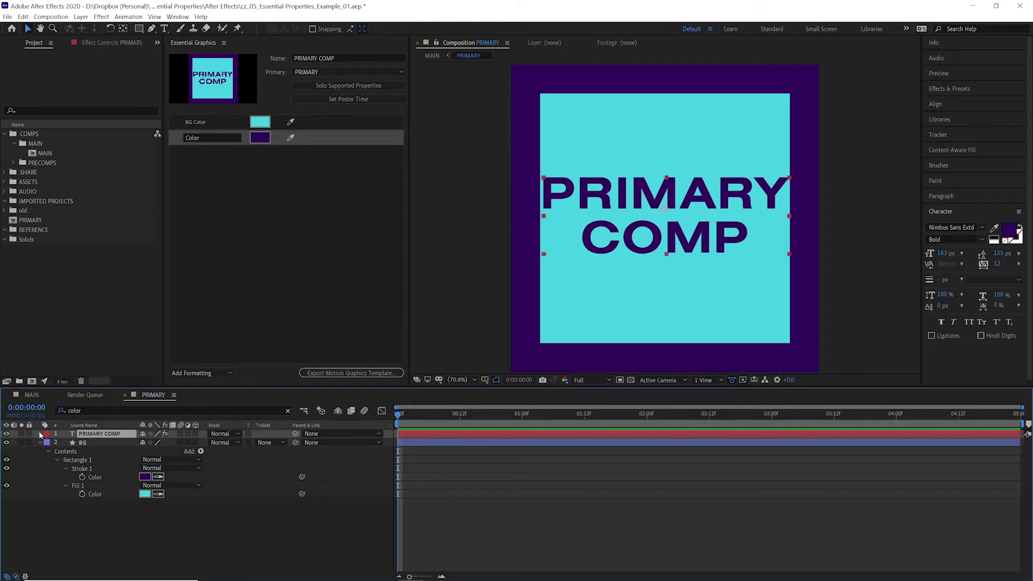
pyautogui.click(41, 434)
pyautogui.rightClick(86, 454)
pyautogui.click(135, 446)
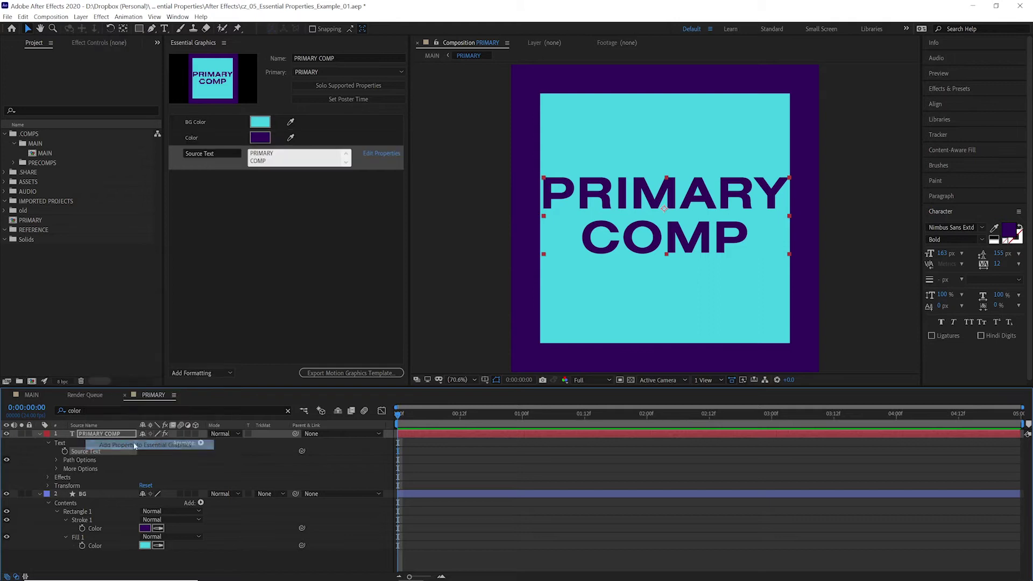
pyautogui.doubleClick(223, 153)
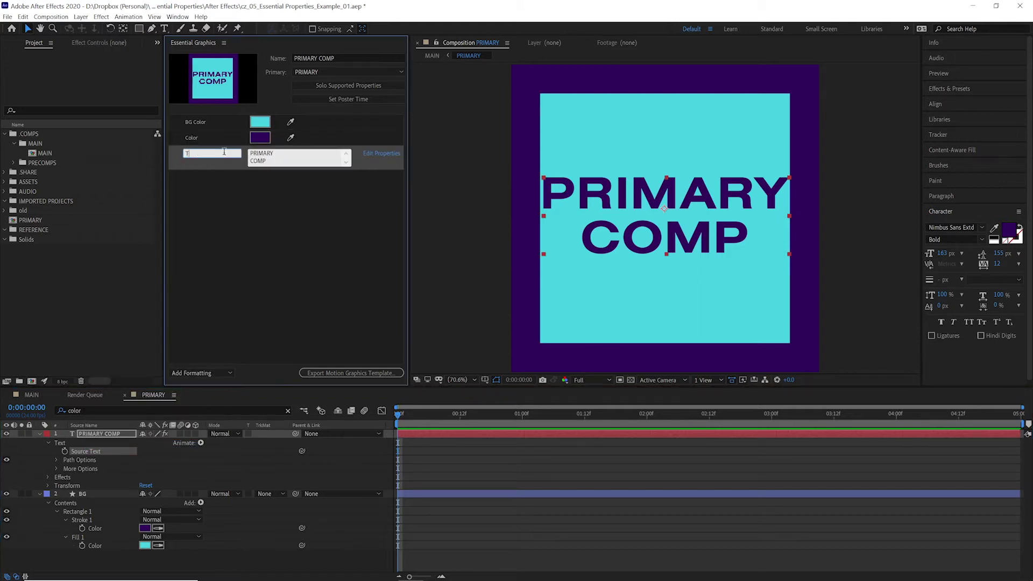
pyautogui.write('ext')
pyautogui.click(197, 138)
# Name the stroke property 'Stroke Color' and override the MAIN instance's border to white
pyautogui.write('Stroke Col')
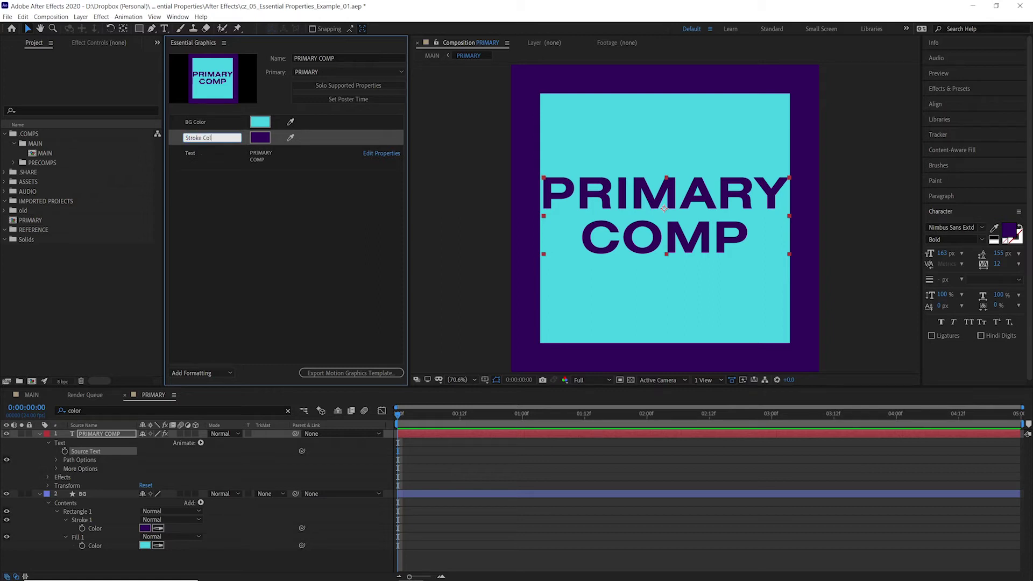
pyautogui.write('or')
pyautogui.press('Return')
pyautogui.hotkey('shift', 'Escape')
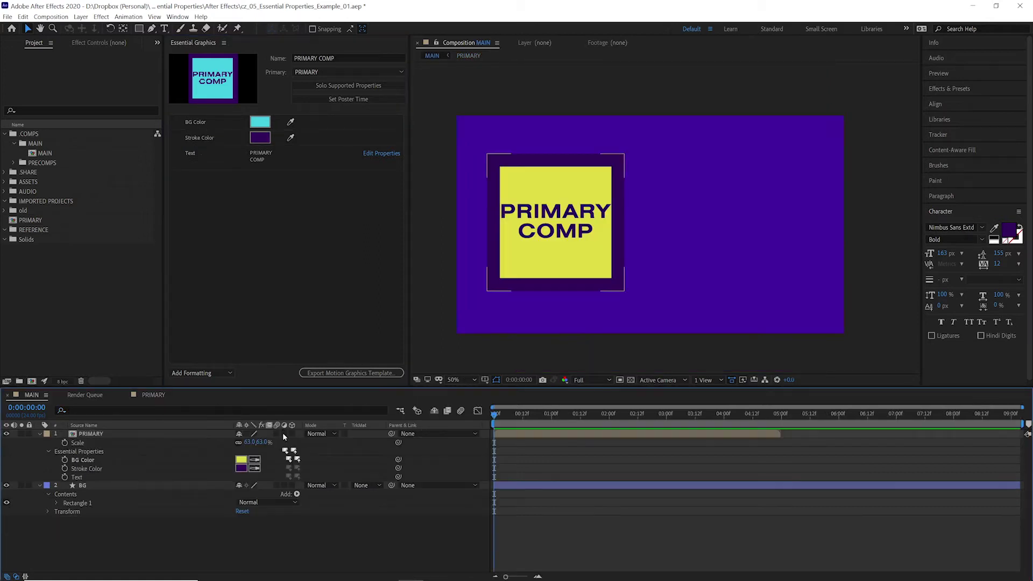
pyautogui.click(86, 467)
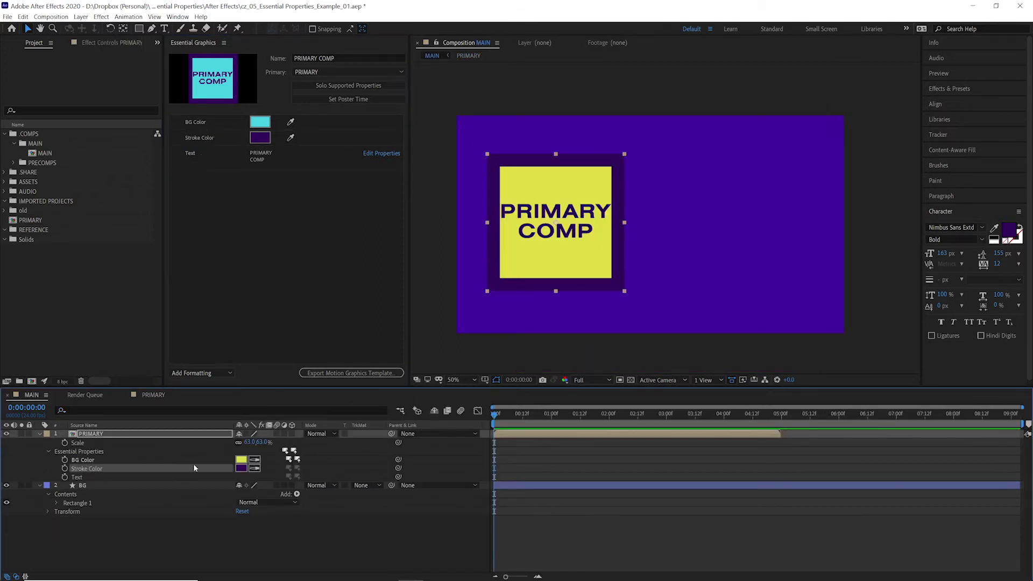
pyautogui.click(241, 468)
pyautogui.moveTo(484, 413)
pyautogui.mouseDown()
pyautogui.moveTo(545, 317)
pyautogui.moveTo(595, 315)
pyautogui.moveTo(417, 321)
pyautogui.mouseUp()
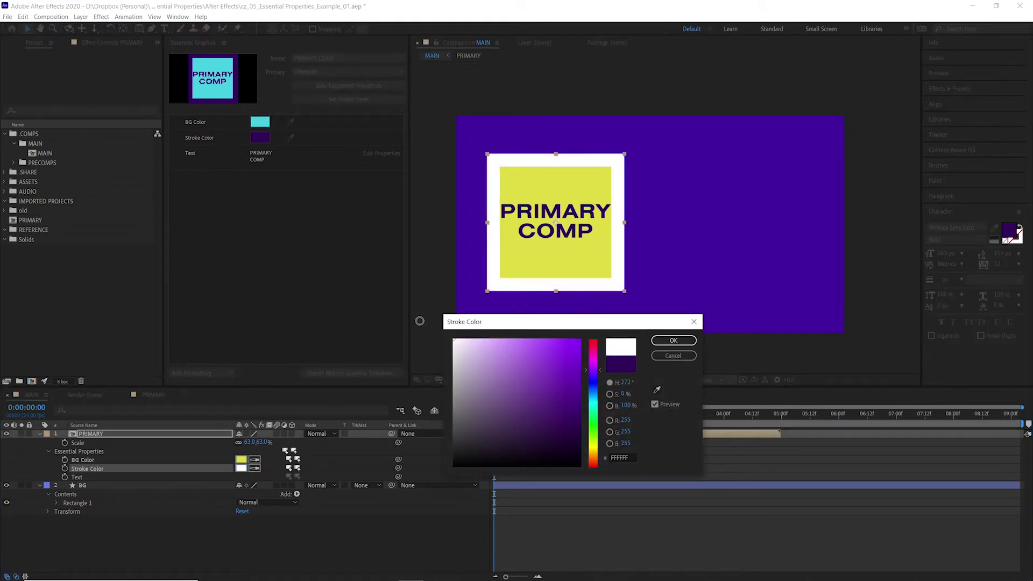
pyautogui.click(689, 345)
# Duplicate the instance to the right and give the copy a purple-blue BG Color
pyautogui.hotkey('ctrl', 'd')
pyautogui.moveTo(587, 233); pyautogui.dragTo(741, 234)
pyautogui.click(48, 451)
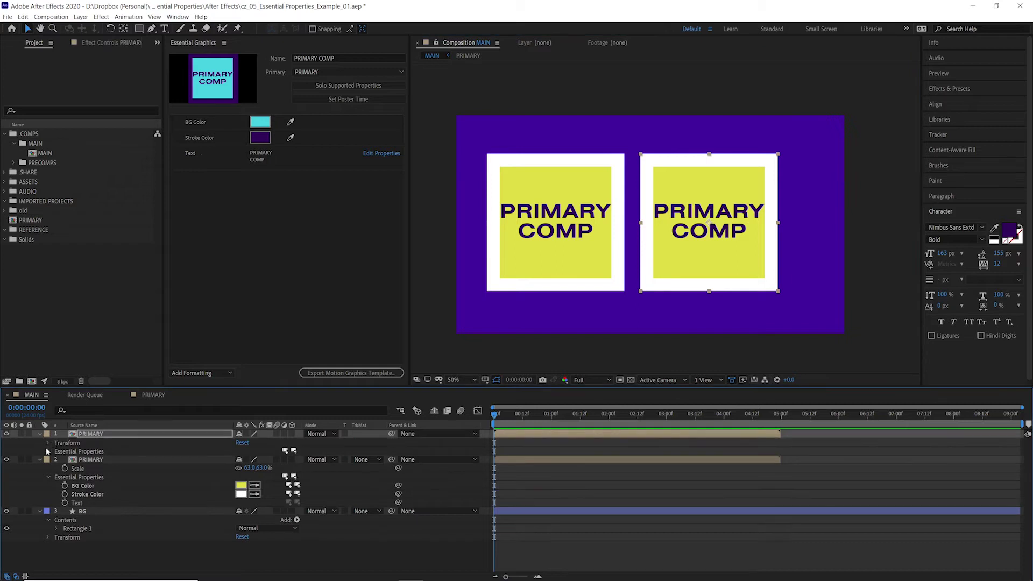
pyautogui.click(47, 450)
pyautogui.click(241, 460)
pyautogui.moveTo(516, 377); pyautogui.dragTo(573, 352)
pyautogui.click(673, 337)
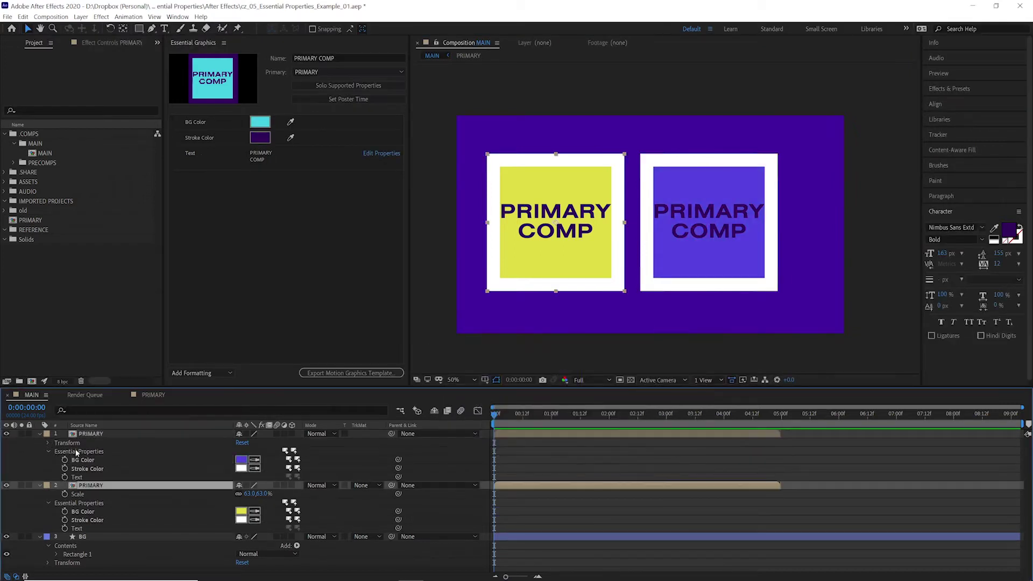
# Set the copy's Text to 'SECOND COMP' on two lines and its border to black
pyautogui.rightClick(78, 477)
pyautogui.click(108, 346)
pyautogui.write('SECOND')
pyautogui.press('Return')
pyautogui.write('COMP')
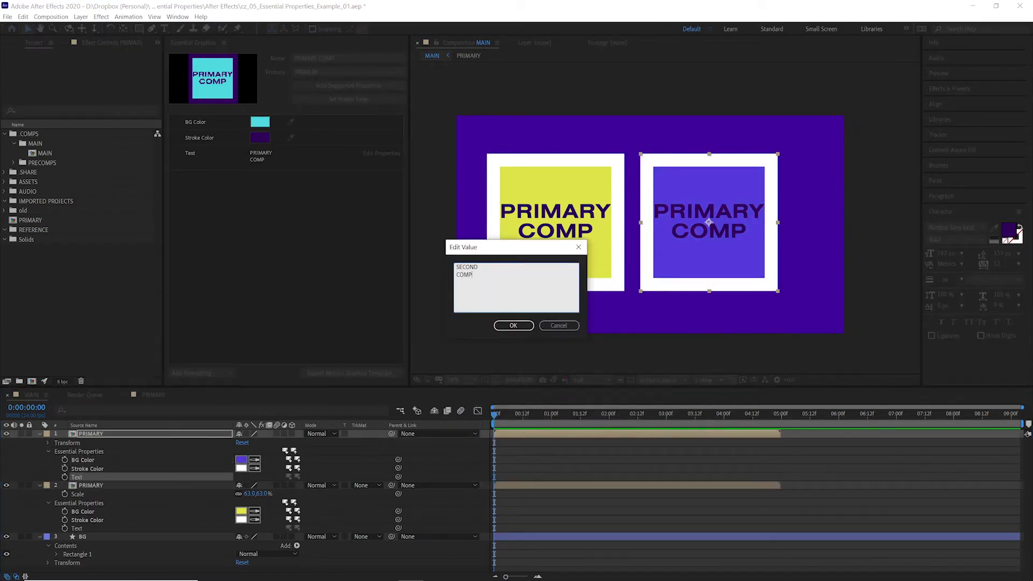
pyautogui.click(513, 325)
pyautogui.click(241, 468)
pyautogui.moveTo(570, 355)
pyautogui.mouseDown()
pyautogui.moveTo(560, 362)
pyautogui.moveTo(449, 319)
pyautogui.mouseUp()
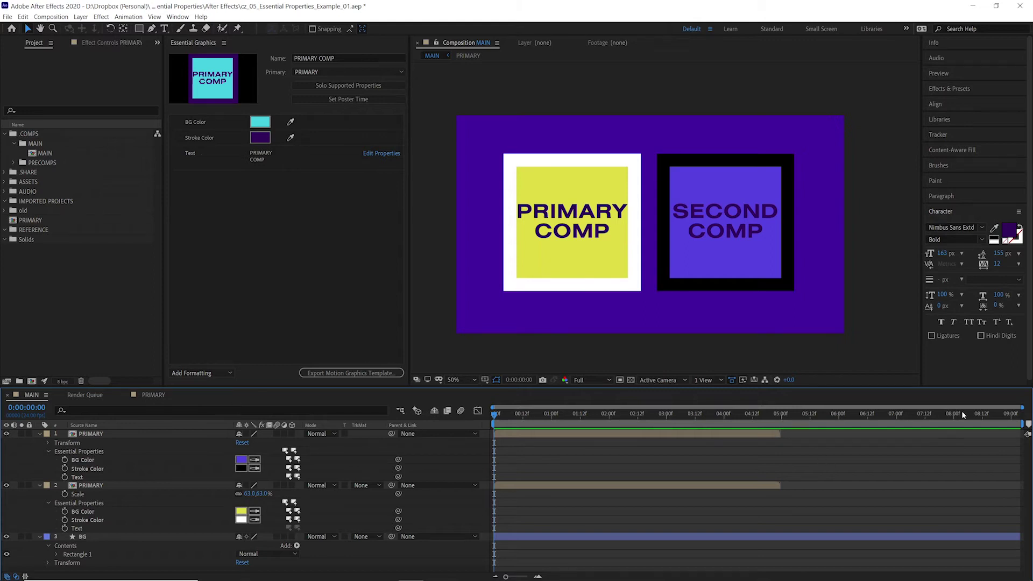
pyautogui.moveTo(964, 415); pyautogui.dragTo(741, 416)
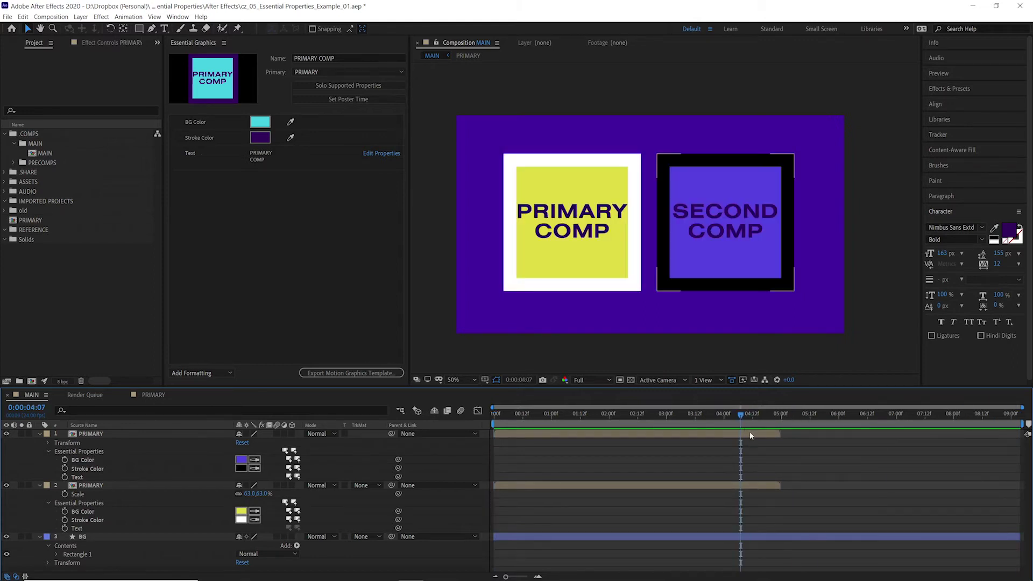
pyautogui.click(750, 433)
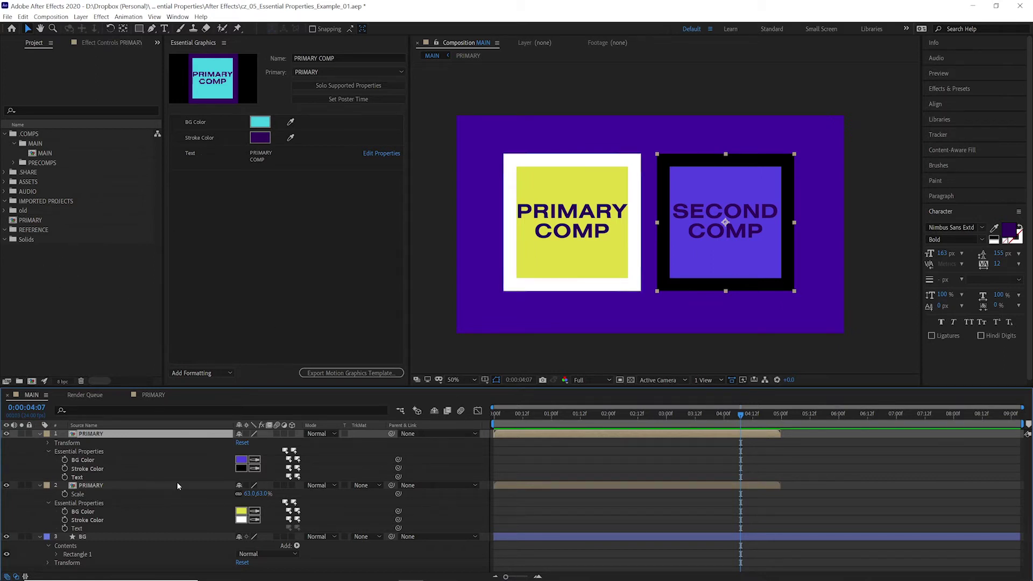
# Set PRIMARY's duration to 0:00:10:00 and extend its layers to the new end
pyautogui.doubleClick(132, 435)
pyautogui.hotkey('ctrl', 'k')
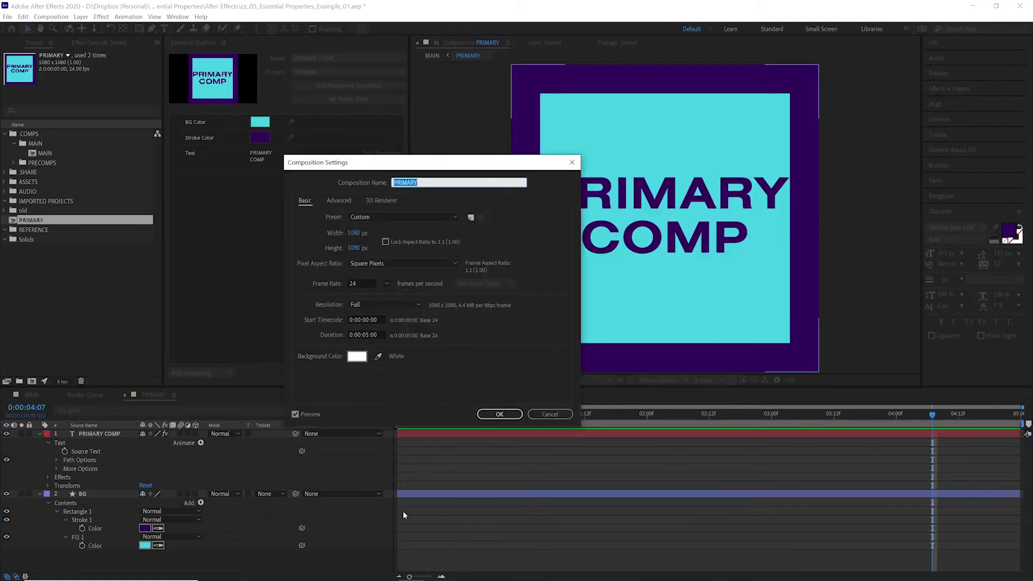
pyautogui.click(364, 334)
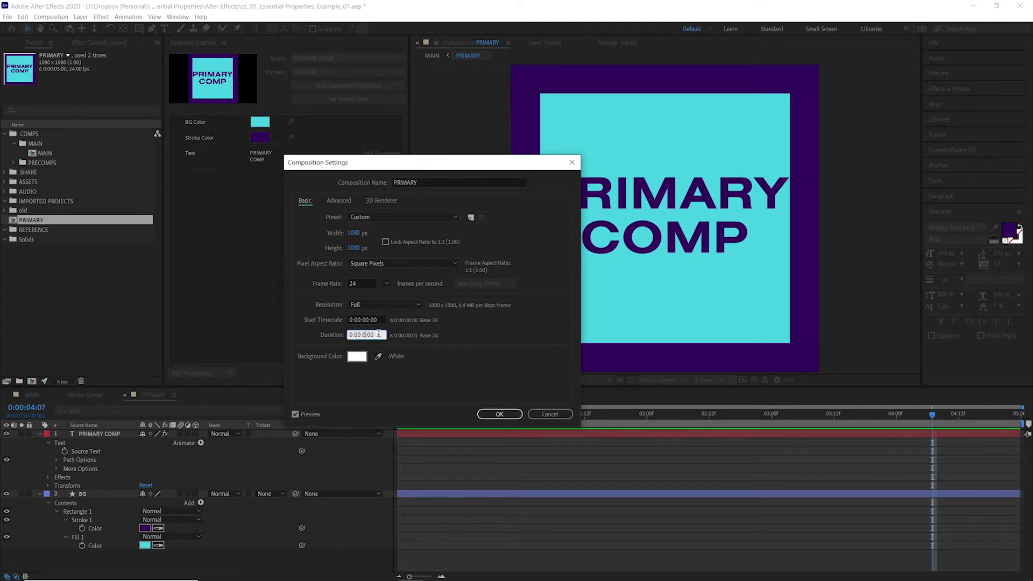
pyautogui.write('1')
pyautogui.press('Return')
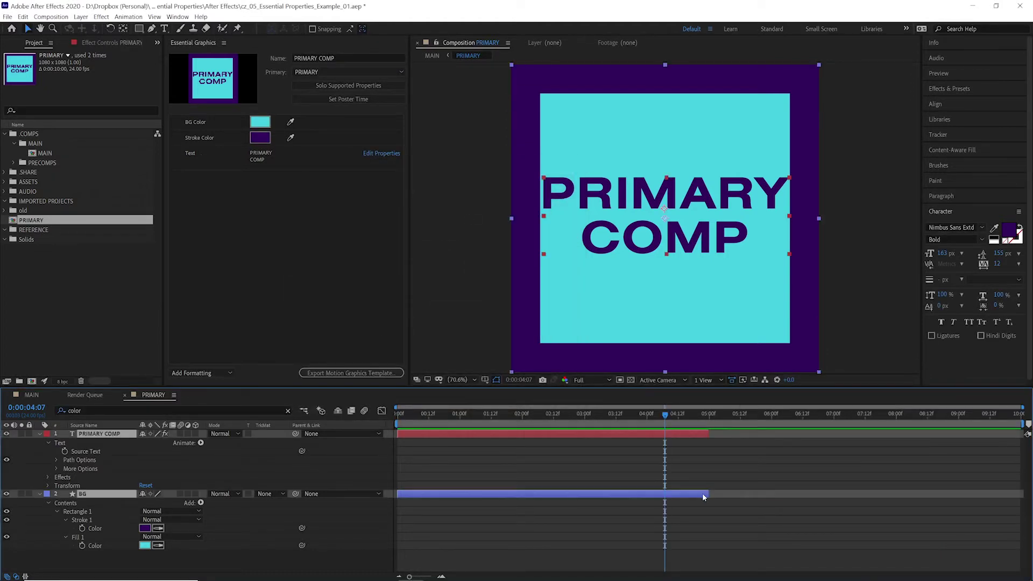
pyautogui.moveTo(703, 497); pyautogui.dragTo(1022, 495)
# Extend both PRIMARY instance layers in MAIN to the full 10 seconds
pyautogui.click(32, 394)
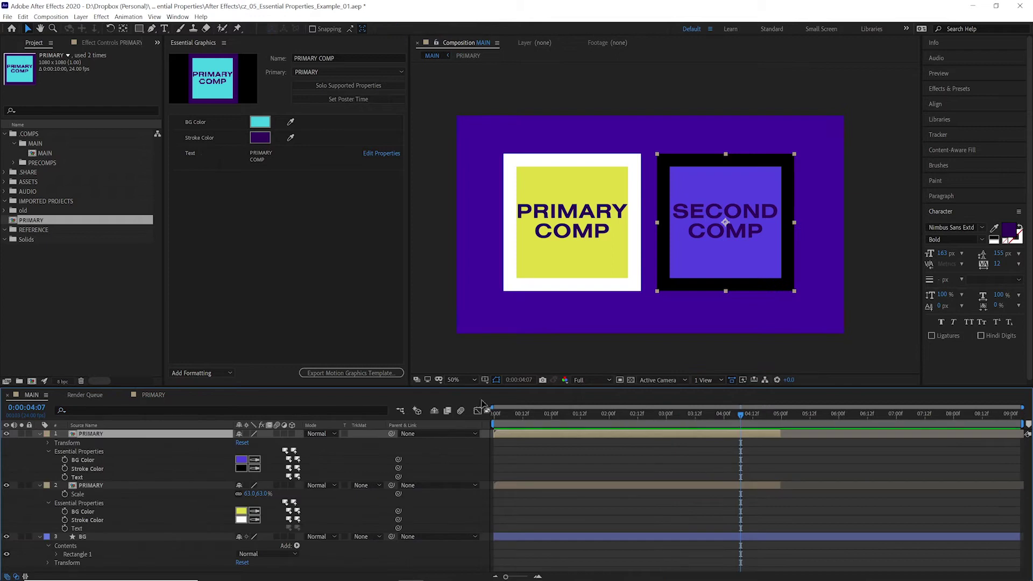
pyautogui.keyDown('shift'); pyautogui.click(770, 487); pyautogui.keyUp('shift')
pyautogui.moveTo(780, 487); pyautogui.dragTo(1023, 486)
pyautogui.click(153, 394)
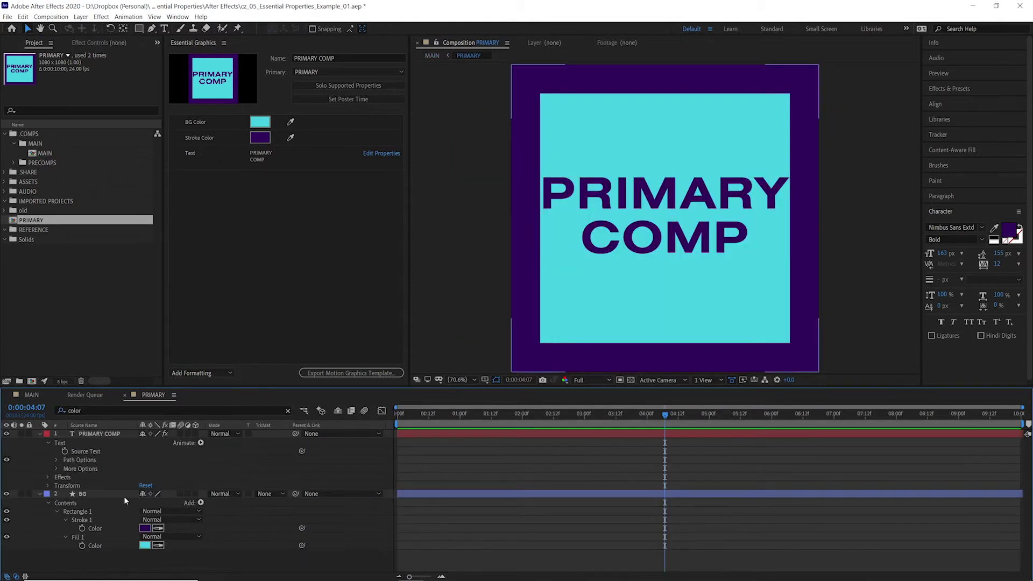
# Reduce the BG square's Stroke Width to 57, then deselect all layers in MAIN
pyautogui.click(100, 494)
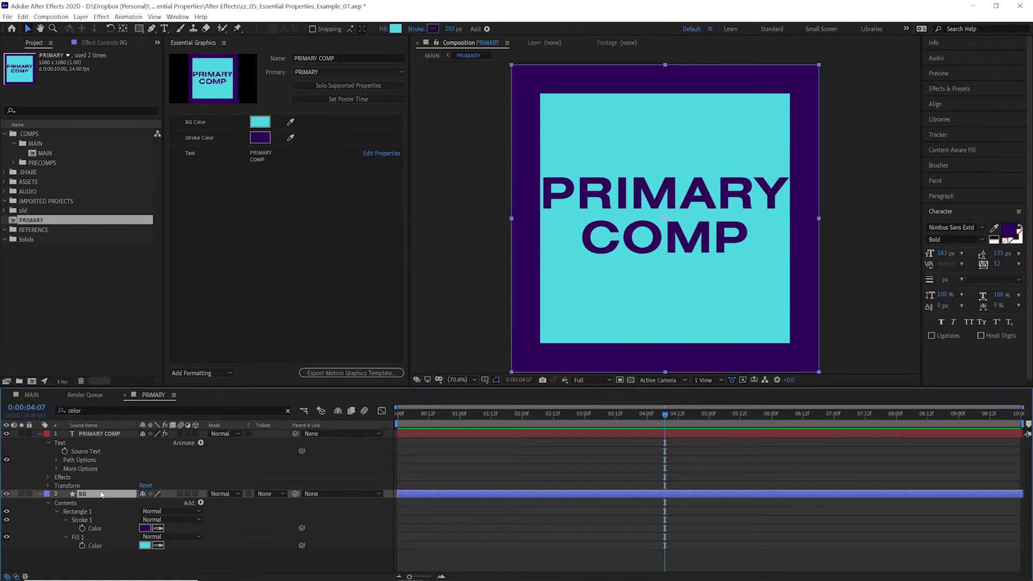
pyautogui.hotkey('ctrl', 'f')
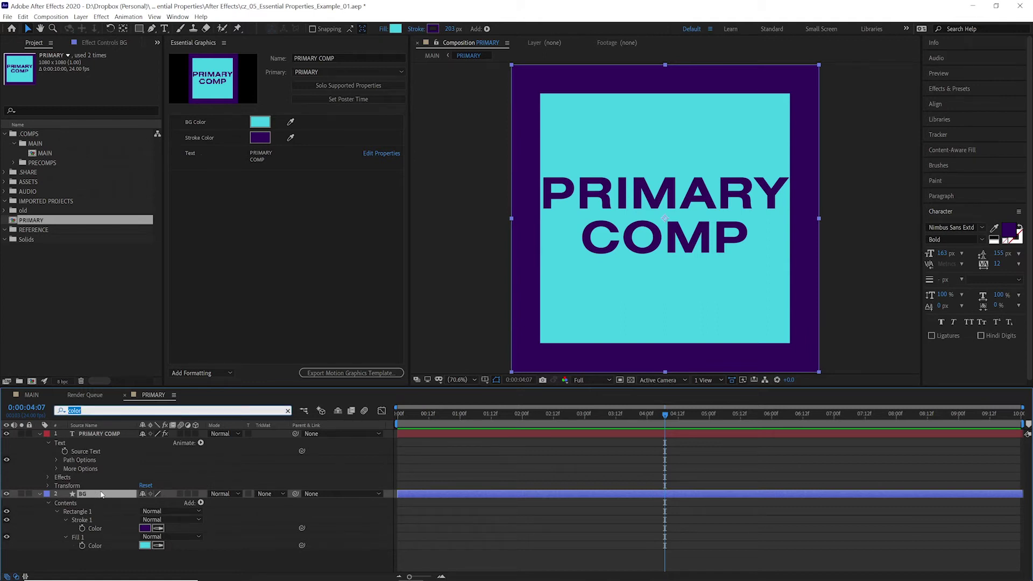
pyautogui.write('width')
pyautogui.moveTo(144, 528)
pyautogui.mouseDown()
pyautogui.moveTo(162, 528)
pyautogui.moveTo(81, 531)
pyautogui.mouseUp()
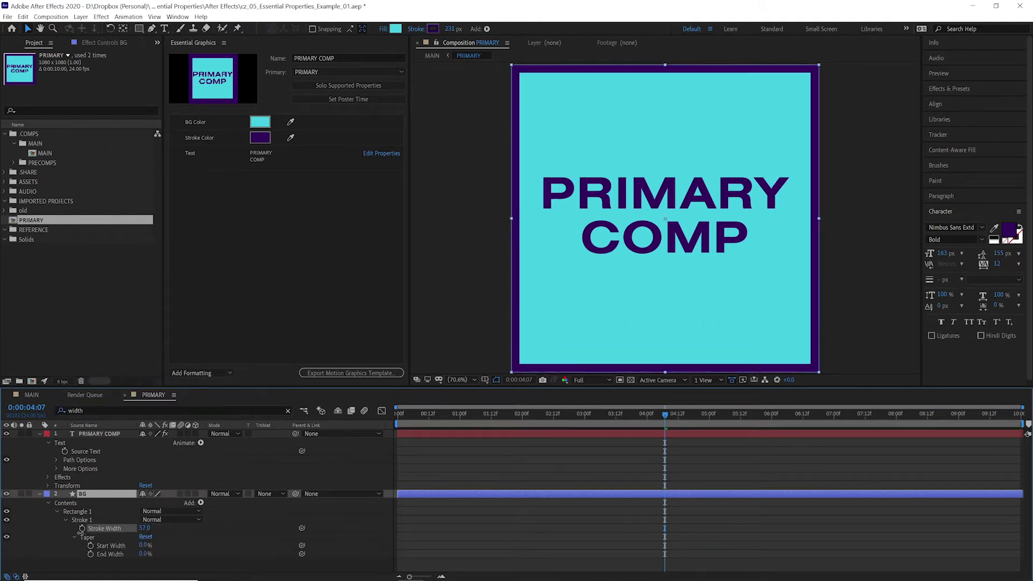
pyautogui.click(30, 395)
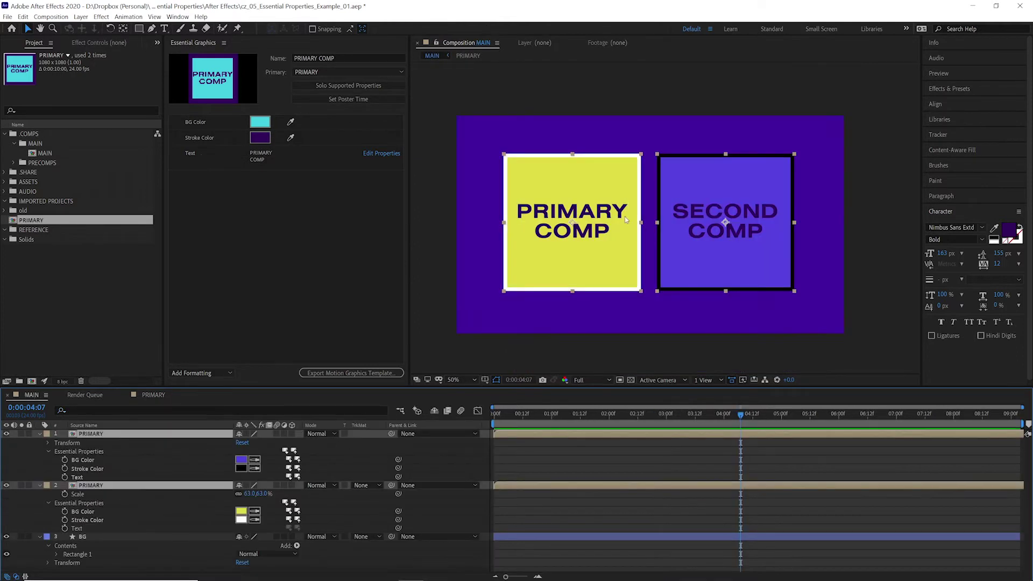
pyautogui.hotkey('ctrl', 'shift', 'a')
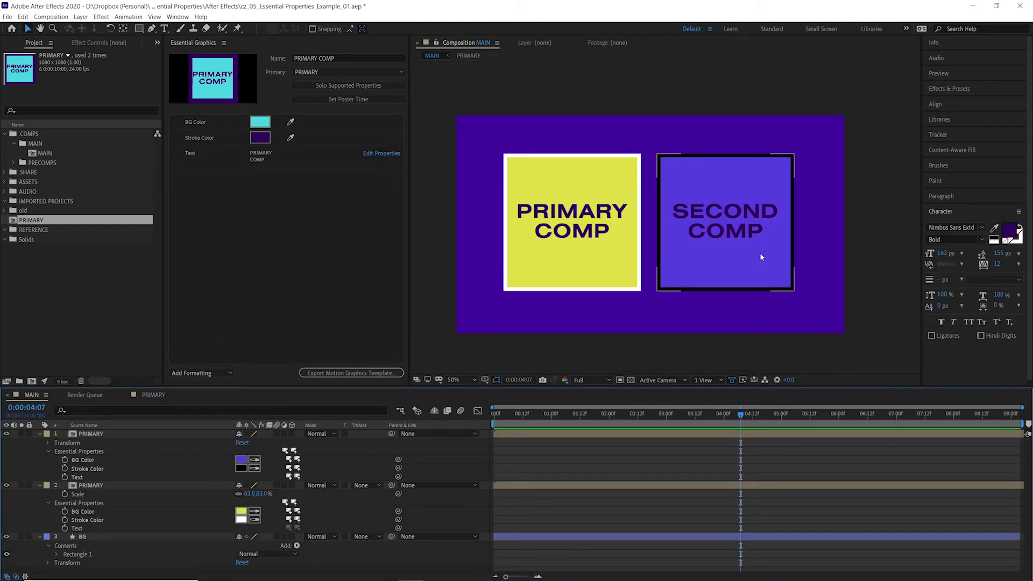
pyautogui.click(760, 257)
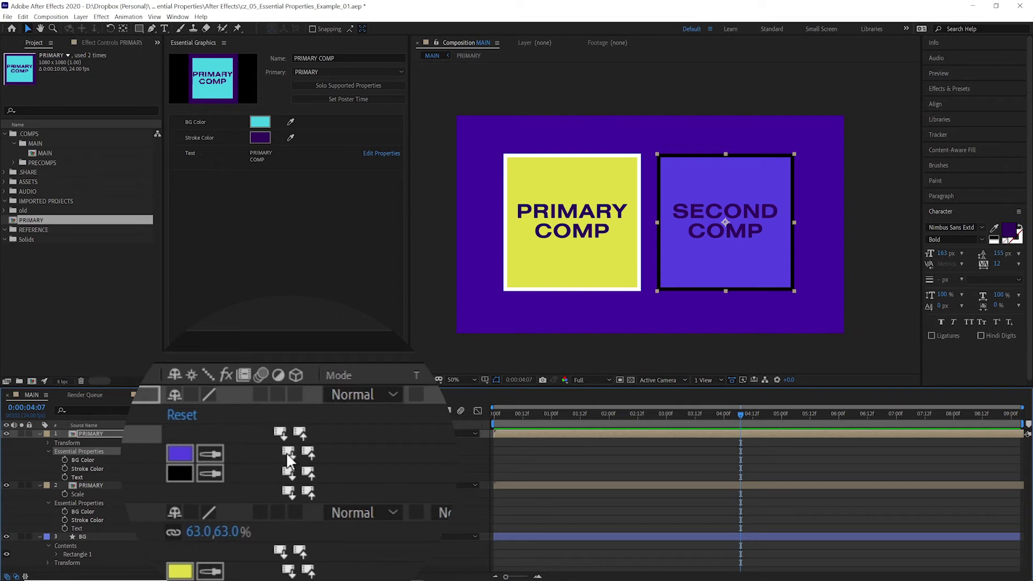
pyautogui.click(287, 452)
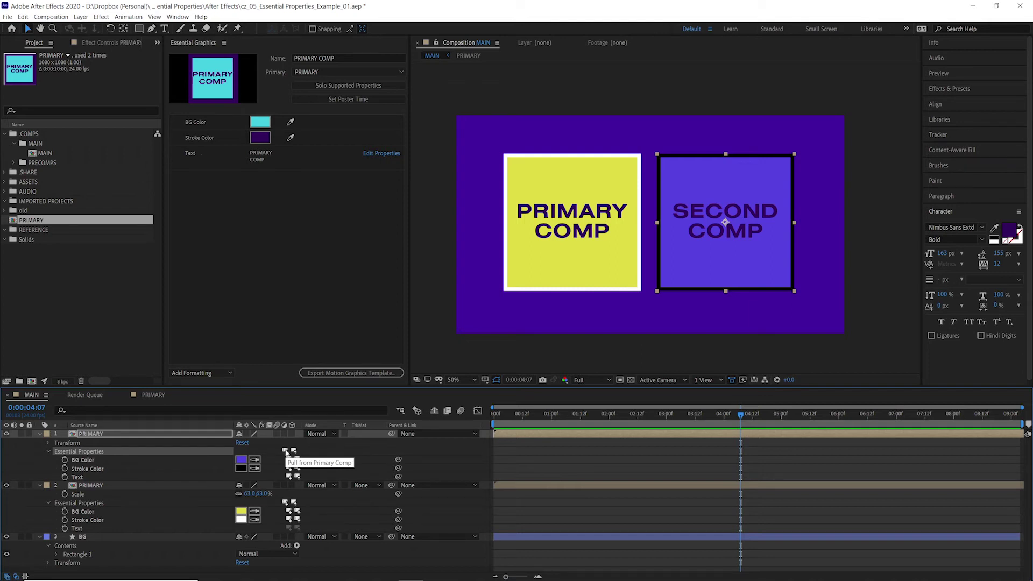
pyautogui.click(286, 452)
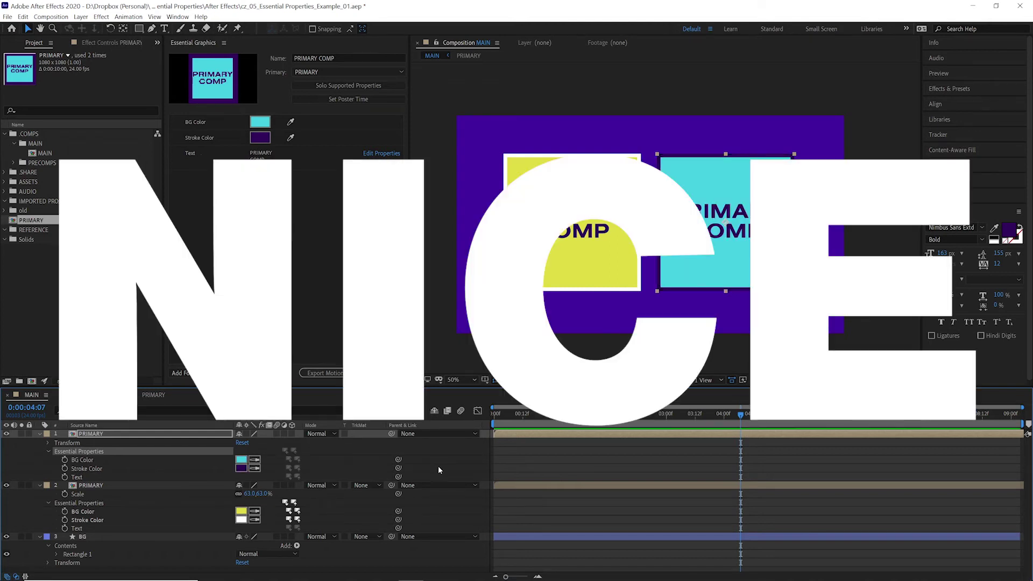
pyautogui.hotkey('ctrl', 'z')
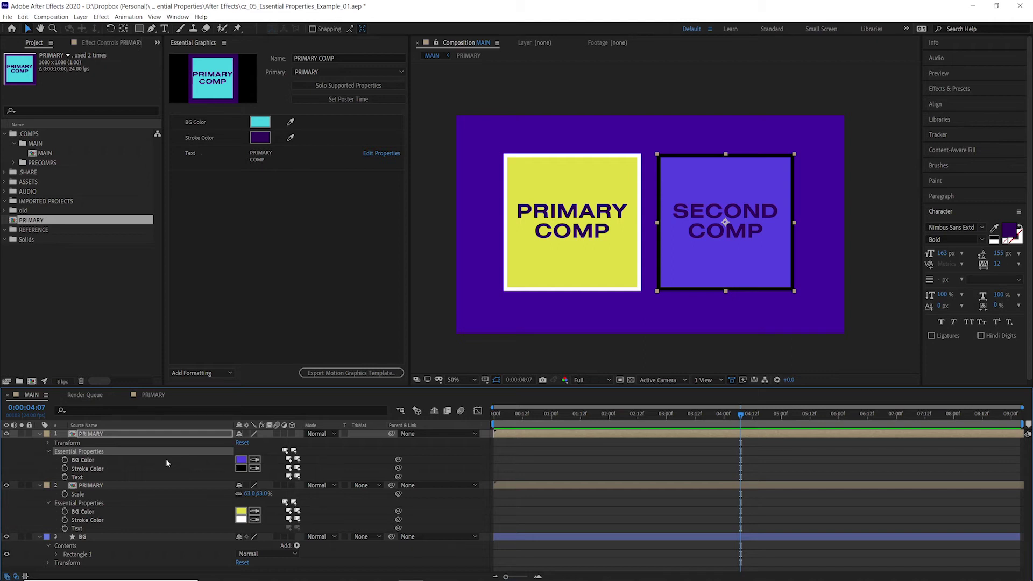
# Push layer 1's purple BG Color to the PRIMARY comp, then push all its Essential Properties from MAIN
pyautogui.click(114, 460)
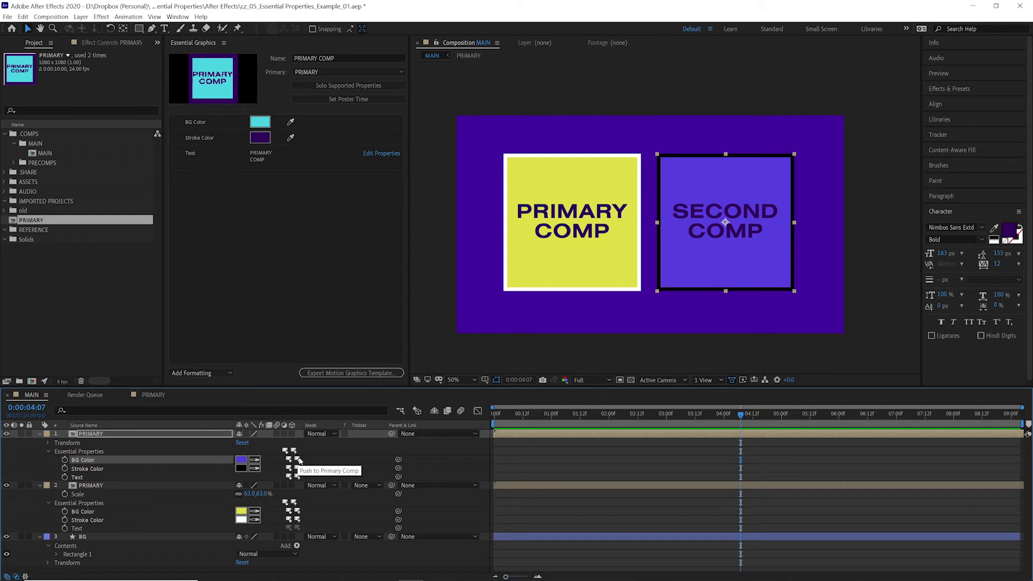
pyautogui.click(298, 460)
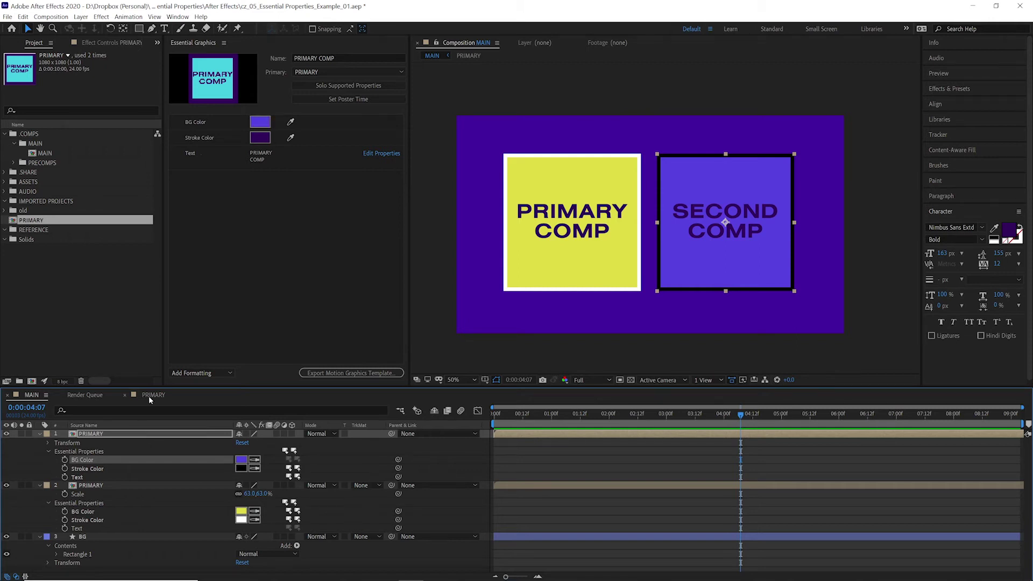
pyautogui.click(149, 396)
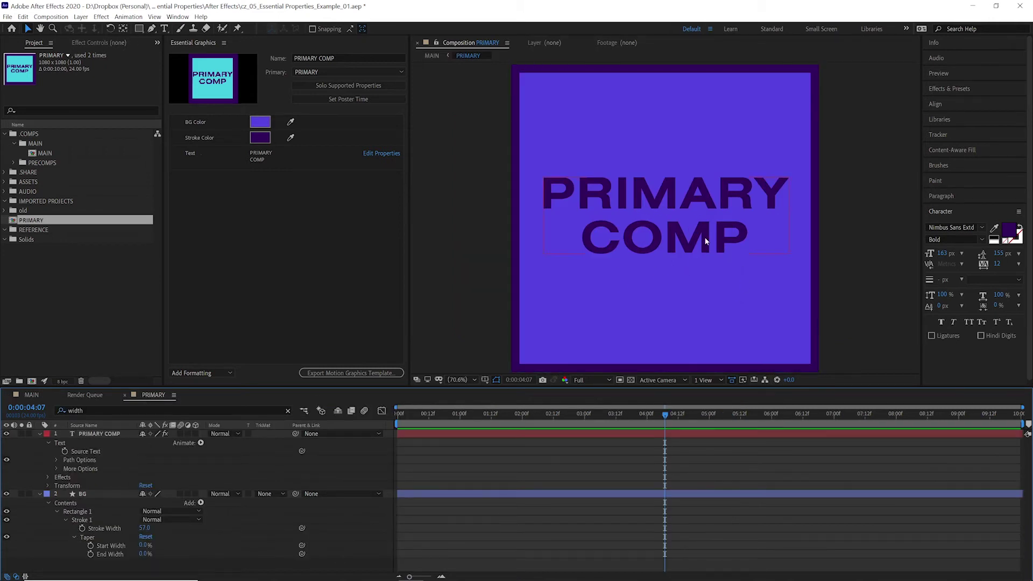
pyautogui.click(32, 395)
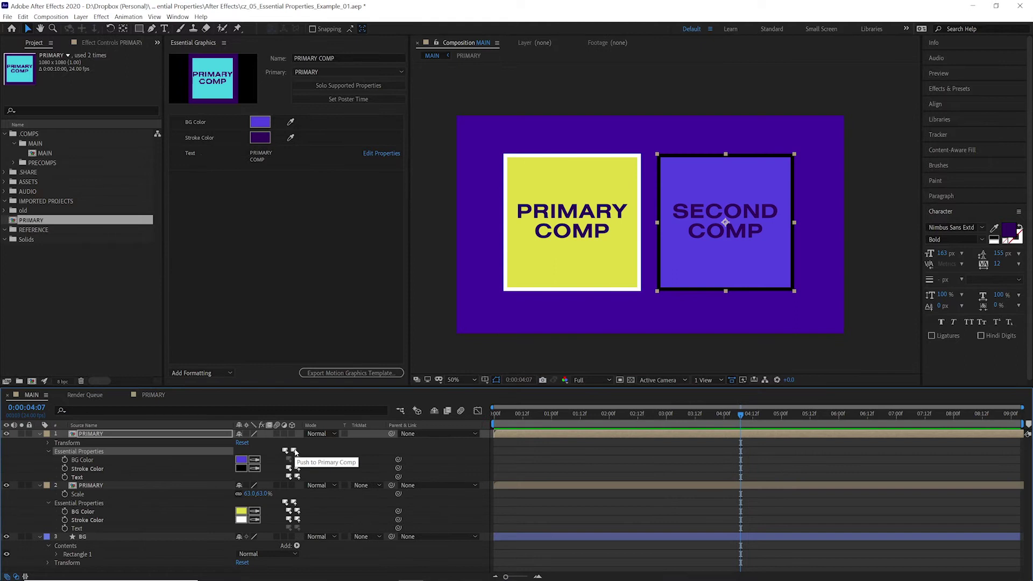
pyautogui.click(295, 452)
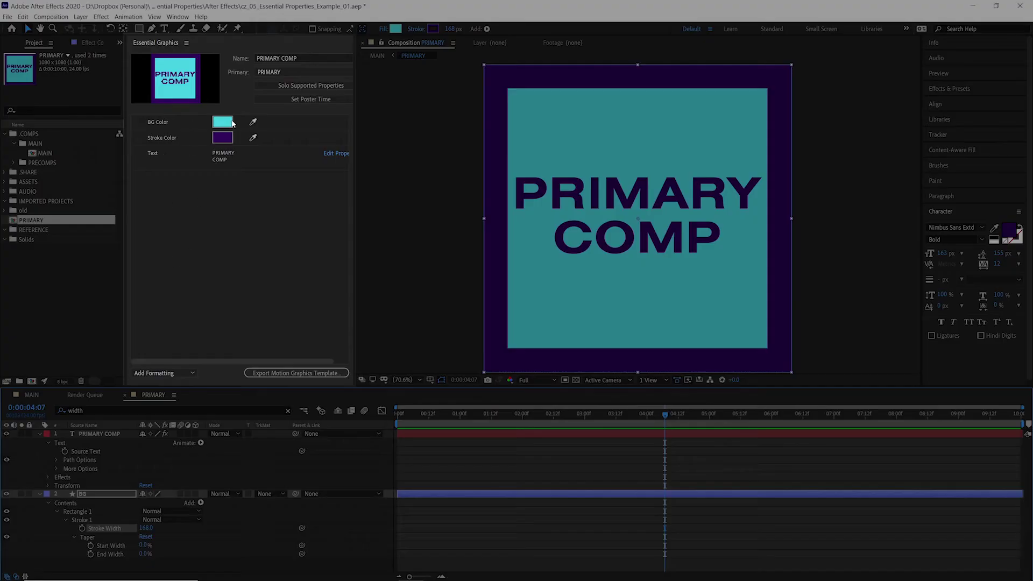
# Set PRIMARY's master BG Color to magenta D043E0, then select the magenta instance in MAIN
pyautogui.click(273, 289)
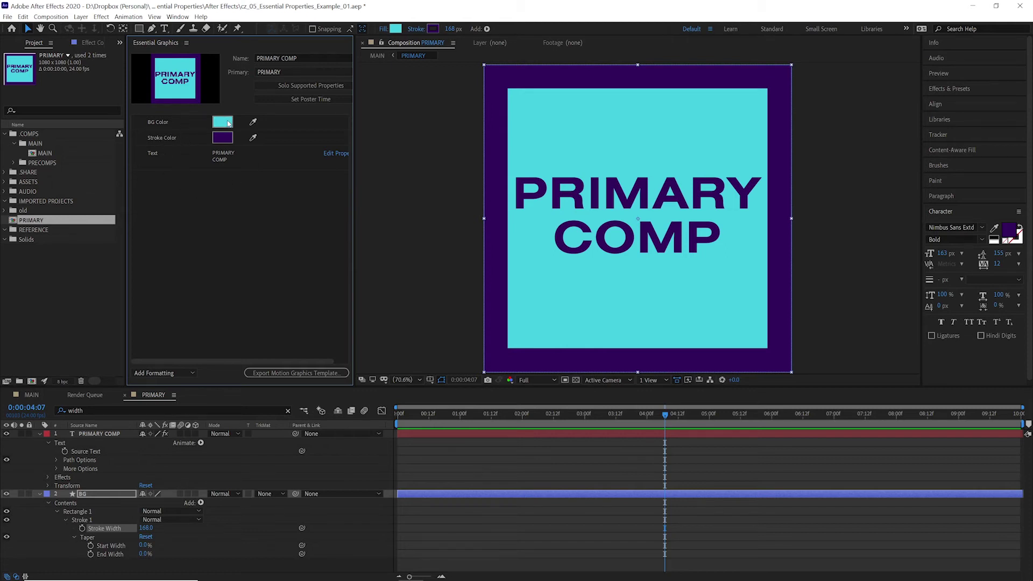
pyautogui.click(222, 122)
pyautogui.click(593, 368)
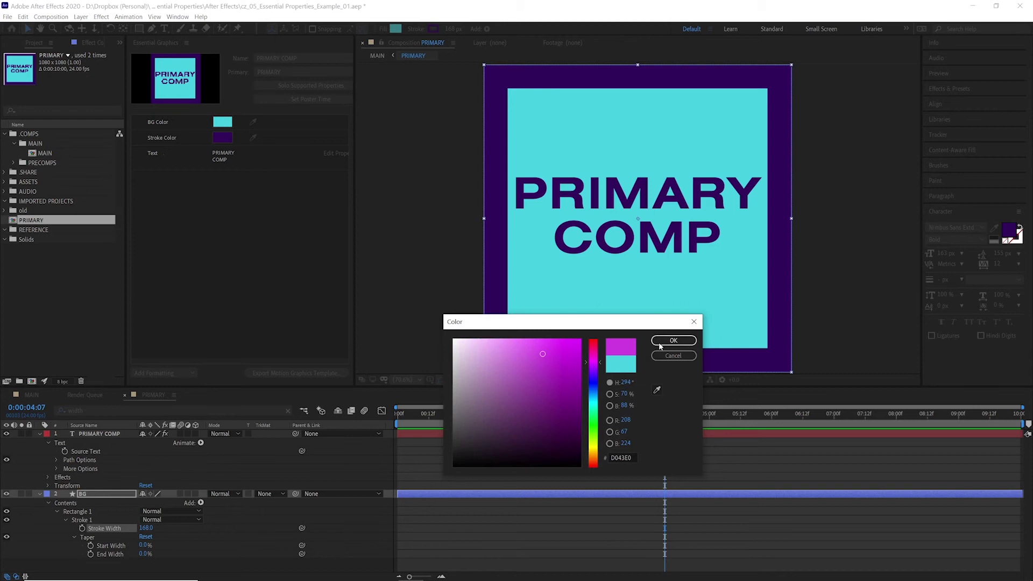
pyautogui.click(673, 341)
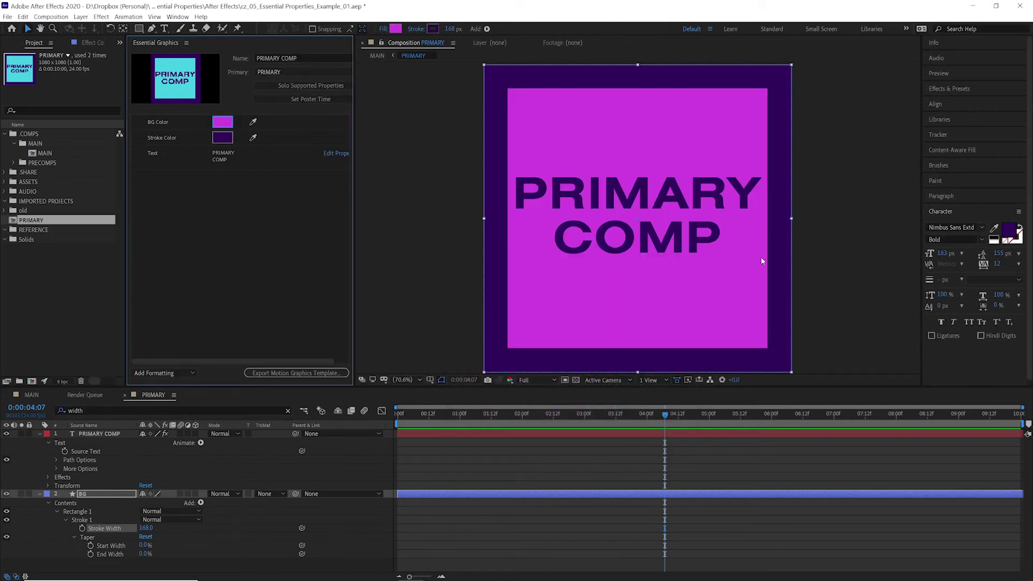
pyautogui.click(32, 398)
pyautogui.click(415, 486)
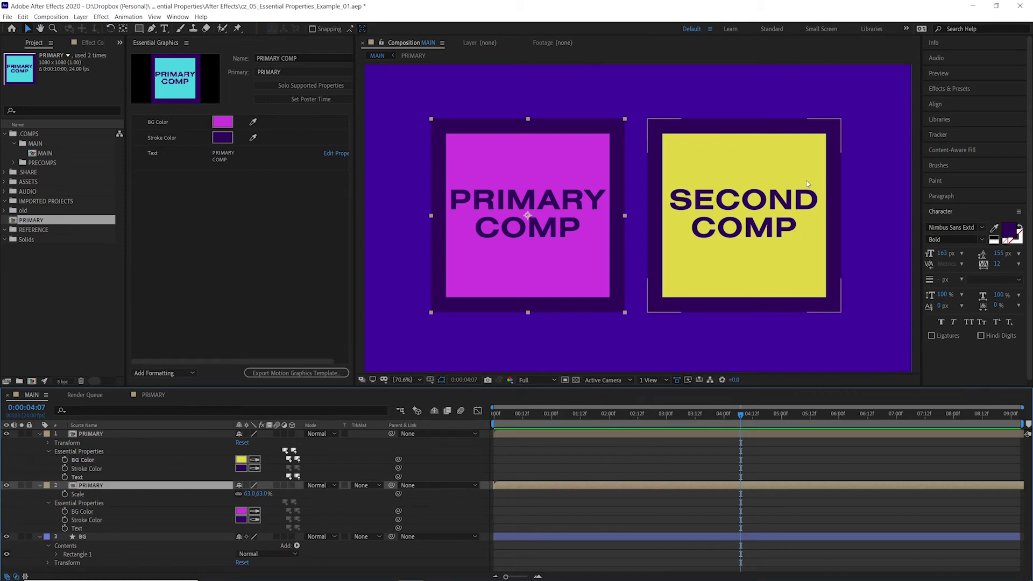
# Select layer 1's BG Color, deselect with F2, and confirm PRIMARY's text now reads SECOND COMP
pyautogui.click(124, 461)
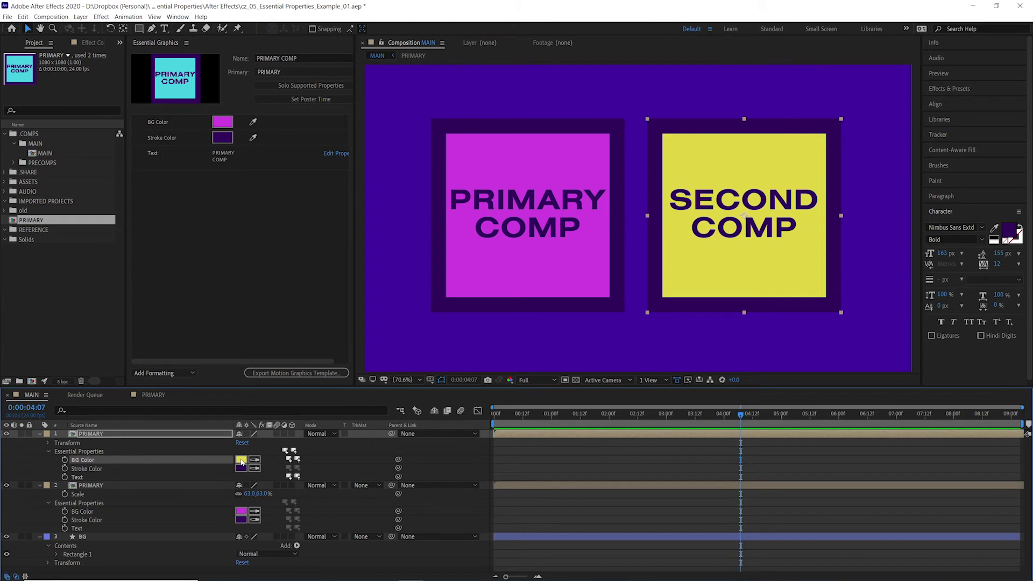
pyautogui.press('F2')
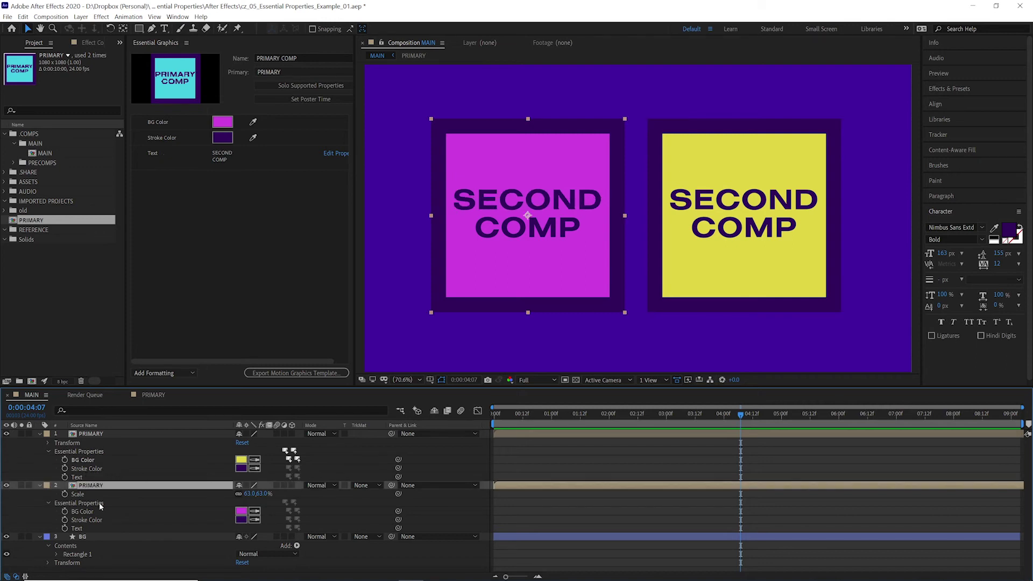
pyautogui.click(150, 396)
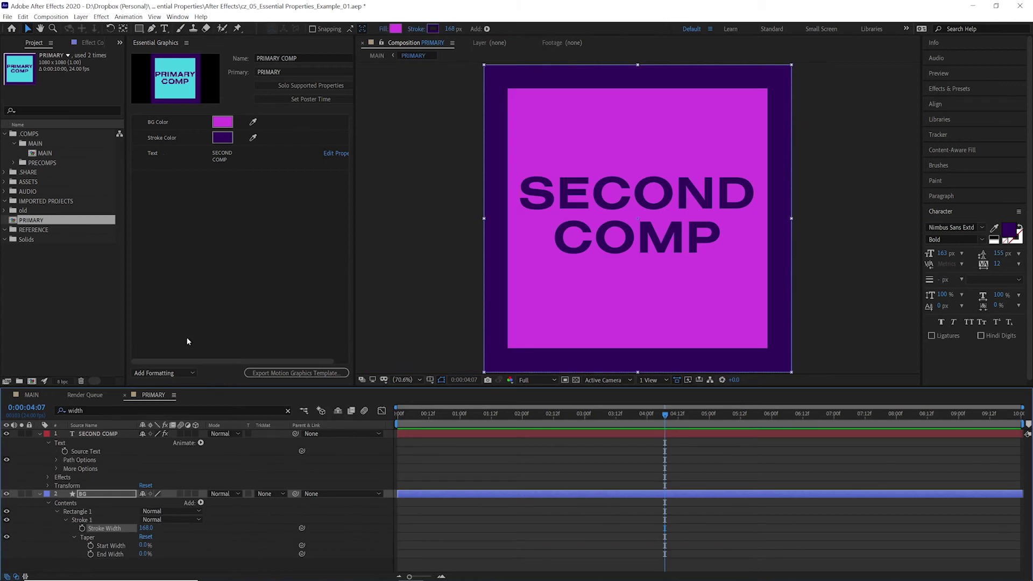
pyautogui.click(31, 395)
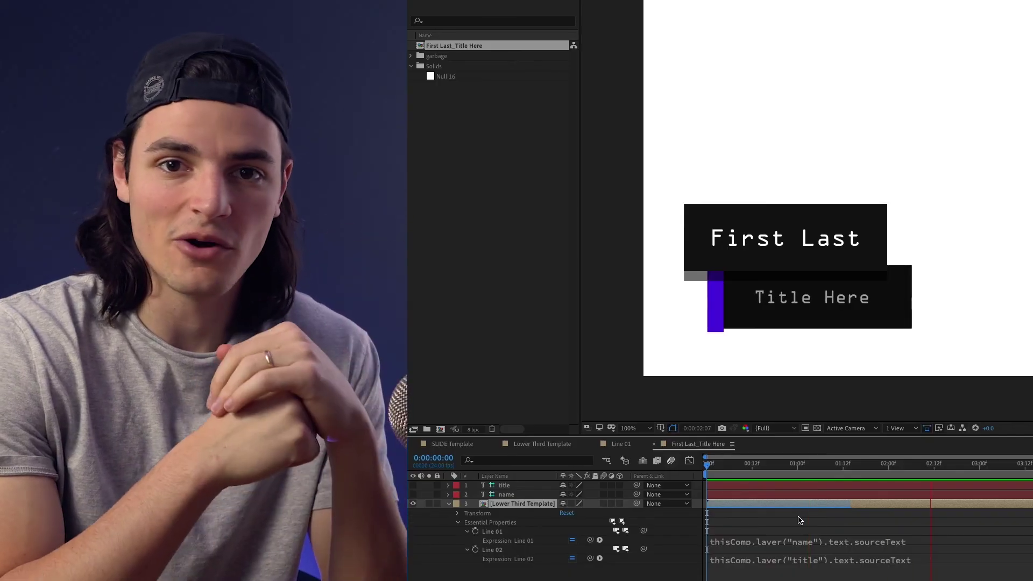
# Duplicate the lower-third comp and rename it with the presenter's name and Twitter title
pyautogui.hotkey('ctrl', 'd')
pyautogui.press('Return')
pyautogui.write('Chris Zachary_Follow me on Twitter @itstheonlychris')
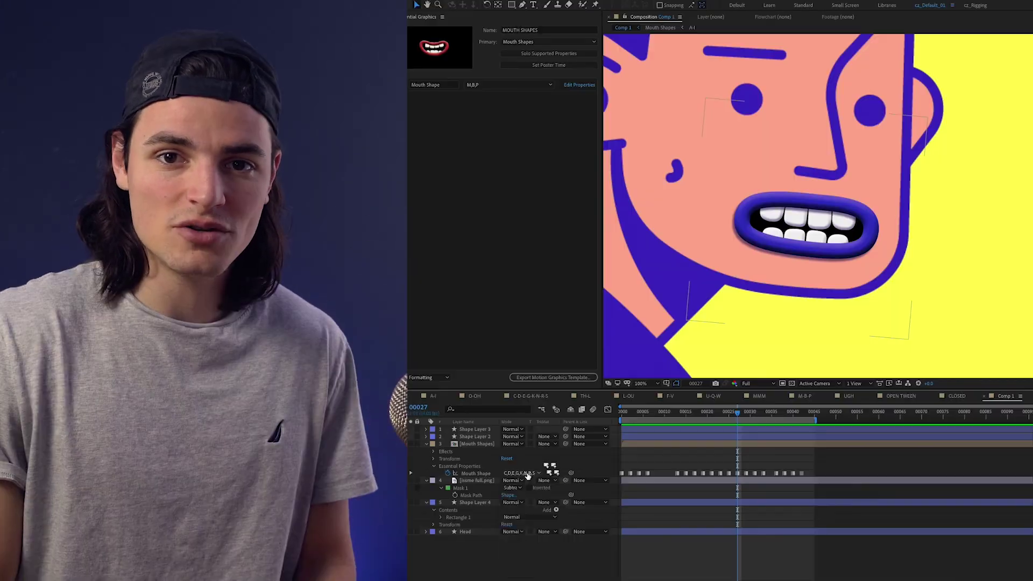
# Choose different Mouth Shape values and scrub Icon Select to cycle the icon to a bell
pyautogui.click(516, 473)
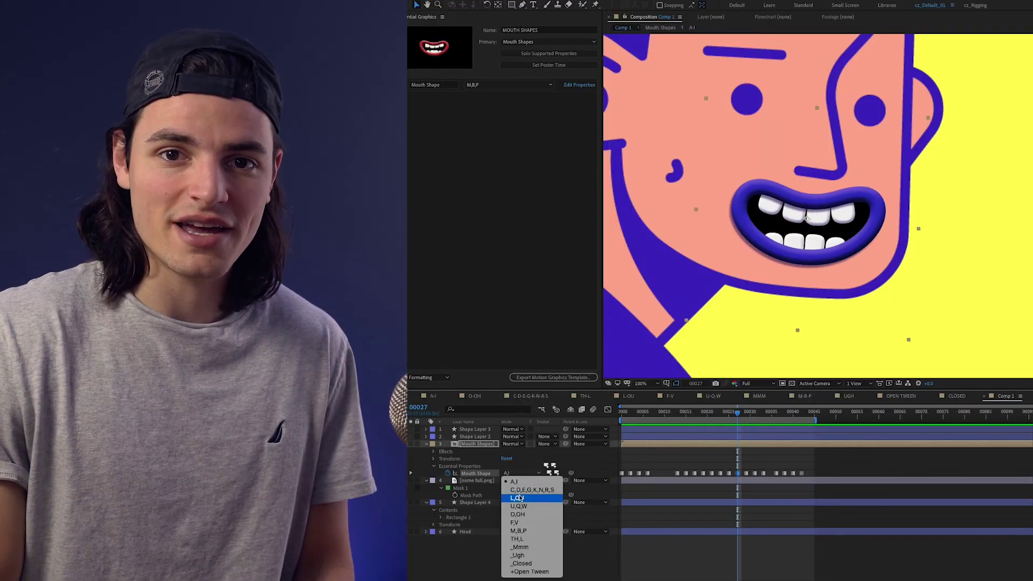
pyautogui.click(538, 473)
pyautogui.click(517, 517)
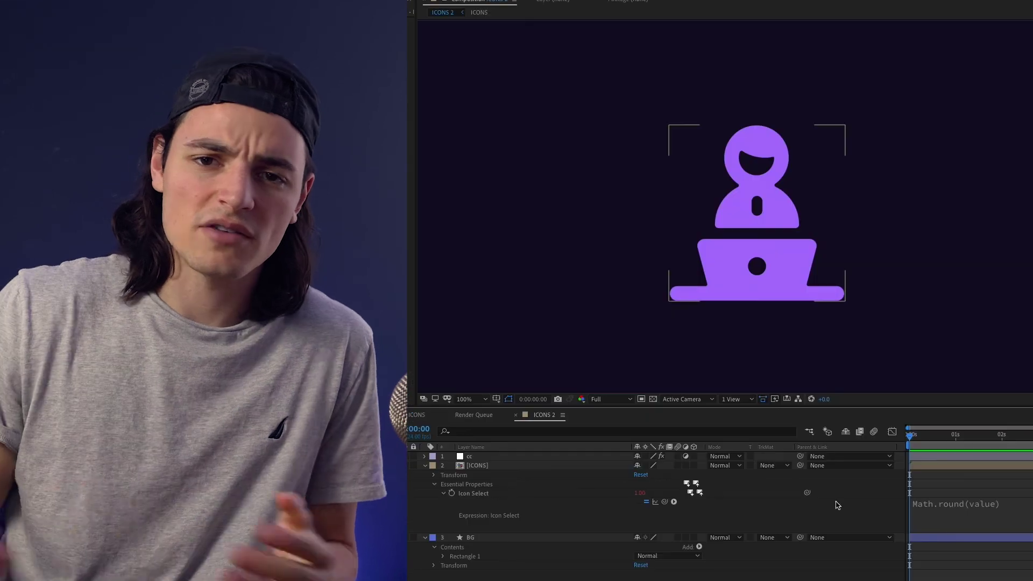
pyautogui.moveTo(644, 493); pyautogui.dragTo(644, 494)
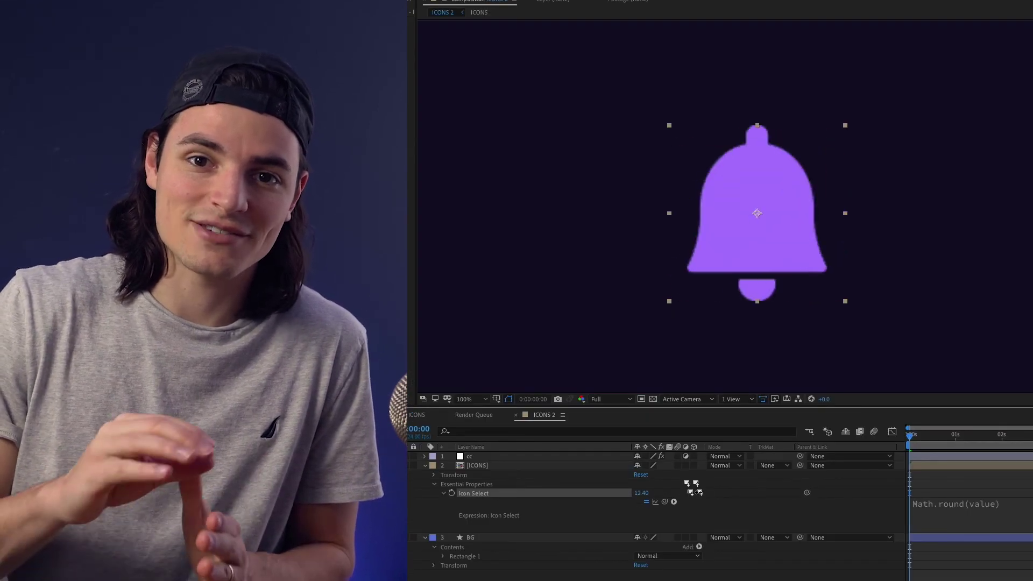
pyautogui.moveTo(721, 491); pyautogui.dragTo(686, 491)
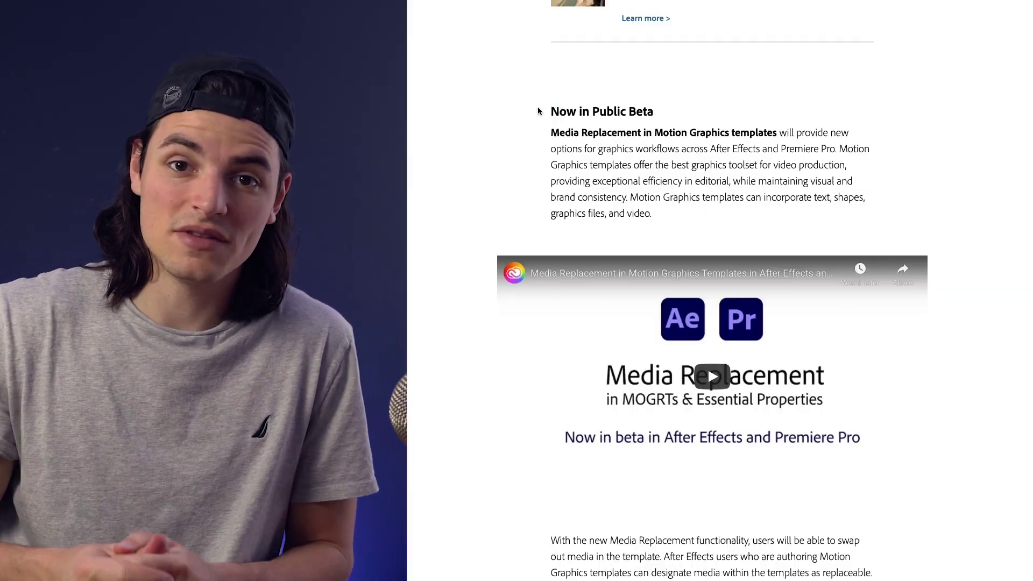
# Drop a different clip from the Project panel onto the middle instance's Footage property
pyautogui.moveTo(551, 111); pyautogui.dragTo(690, 214)
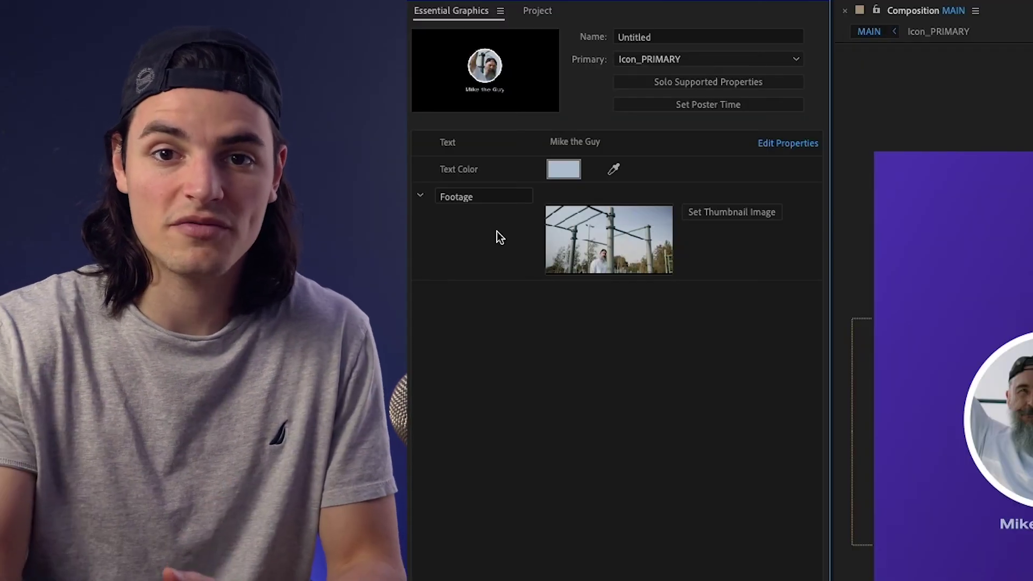
pyautogui.click(581, 256)
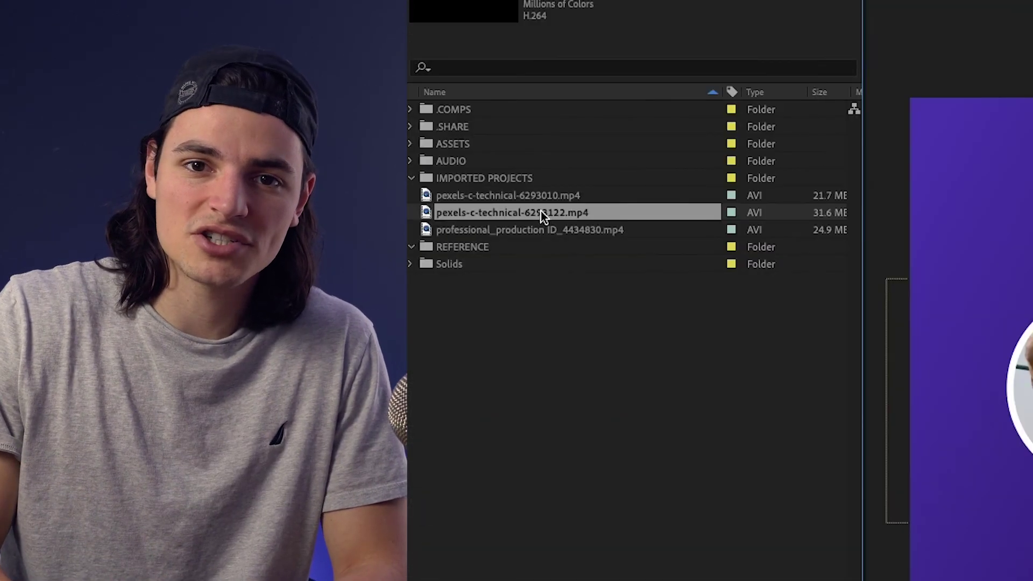
pyautogui.moveTo(541, 211); pyautogui.dragTo(568, 409)
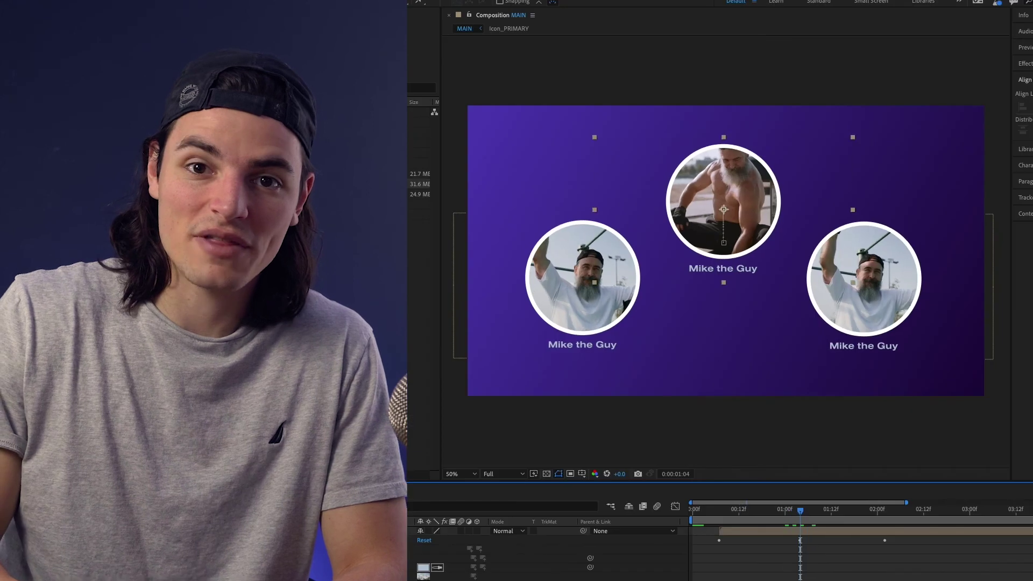